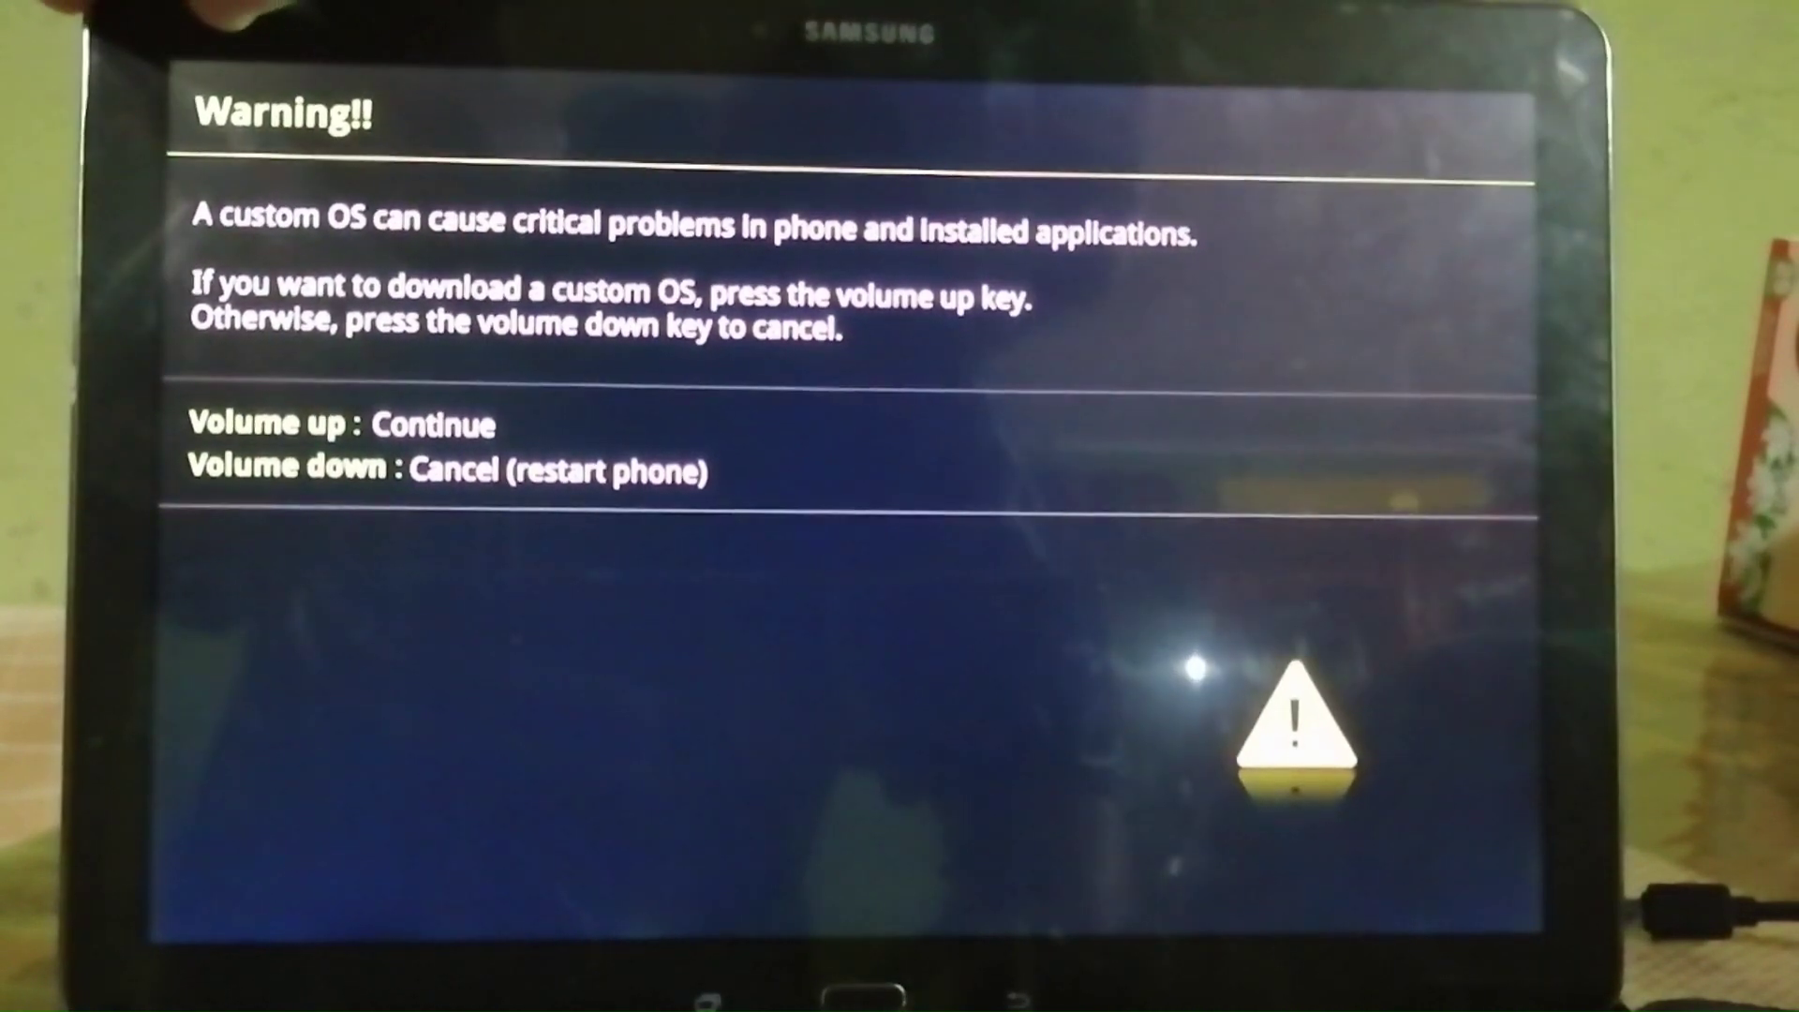
Continue into download mode on the tablet and run Odin3_v3.11.2 as administrator from the odin 3.11 folder inside samsung p900
key(XF86AudioRaiseVolume)
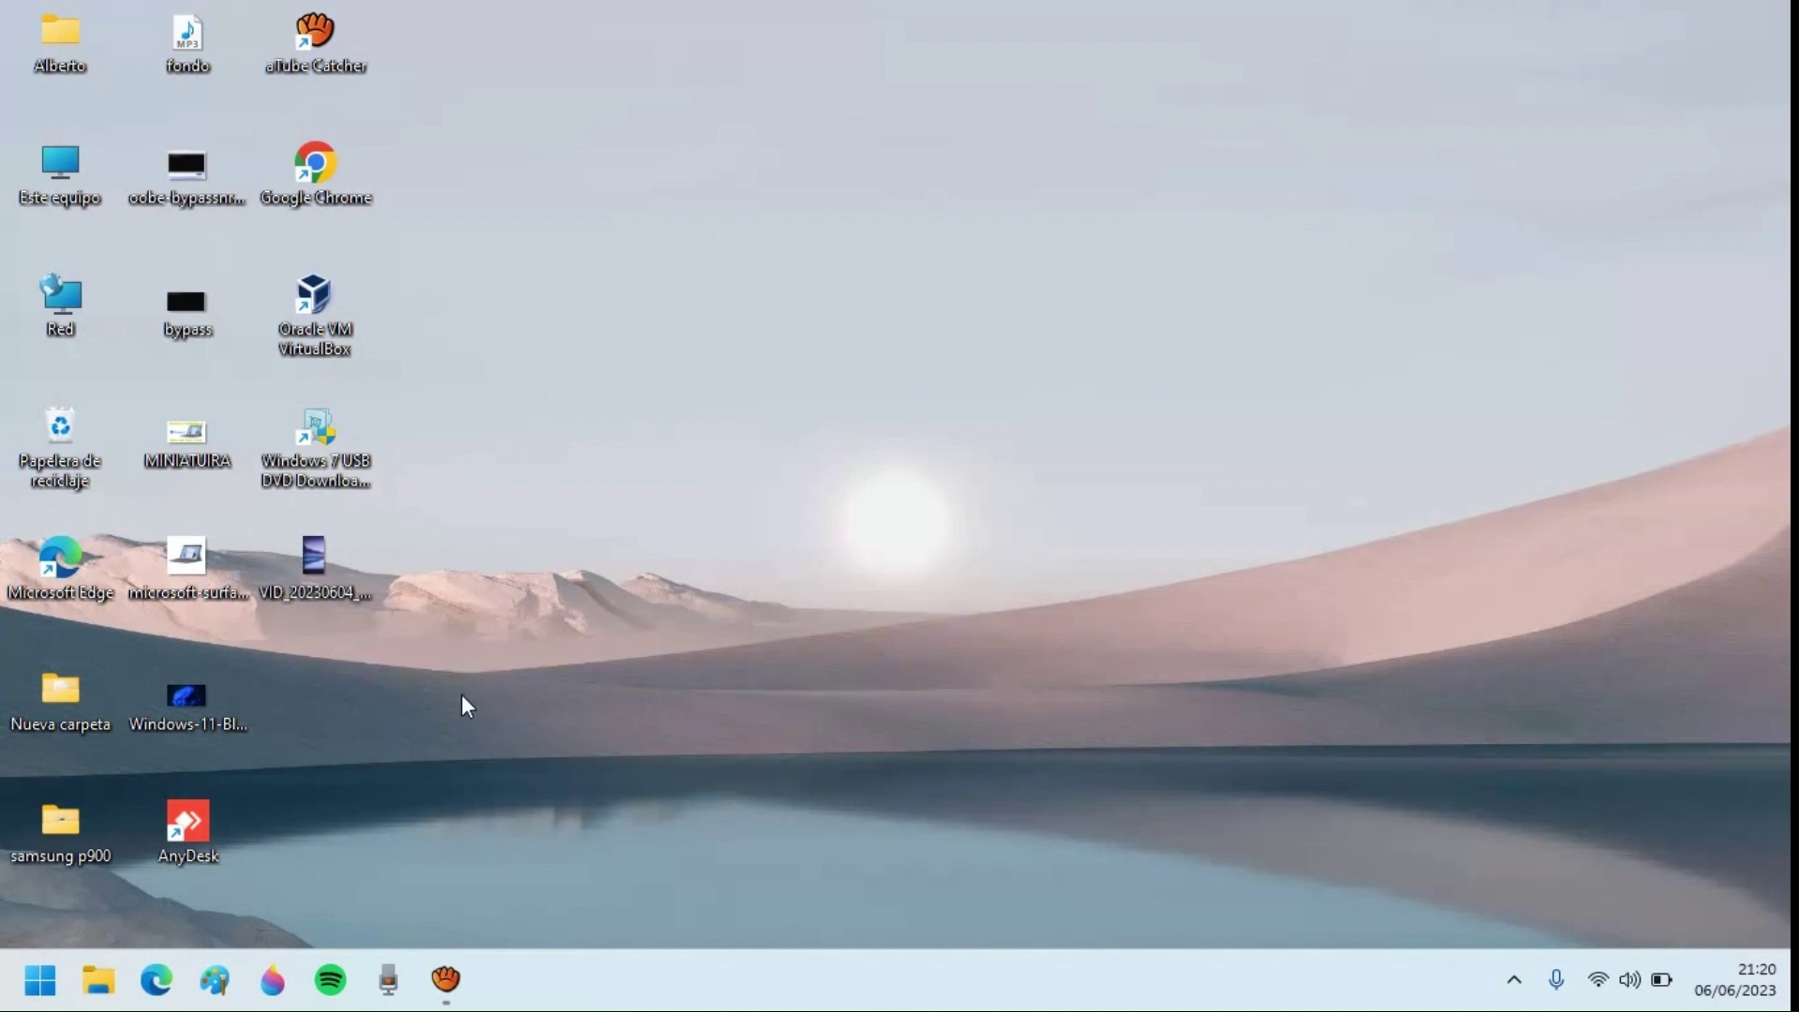
double_click(61, 824)
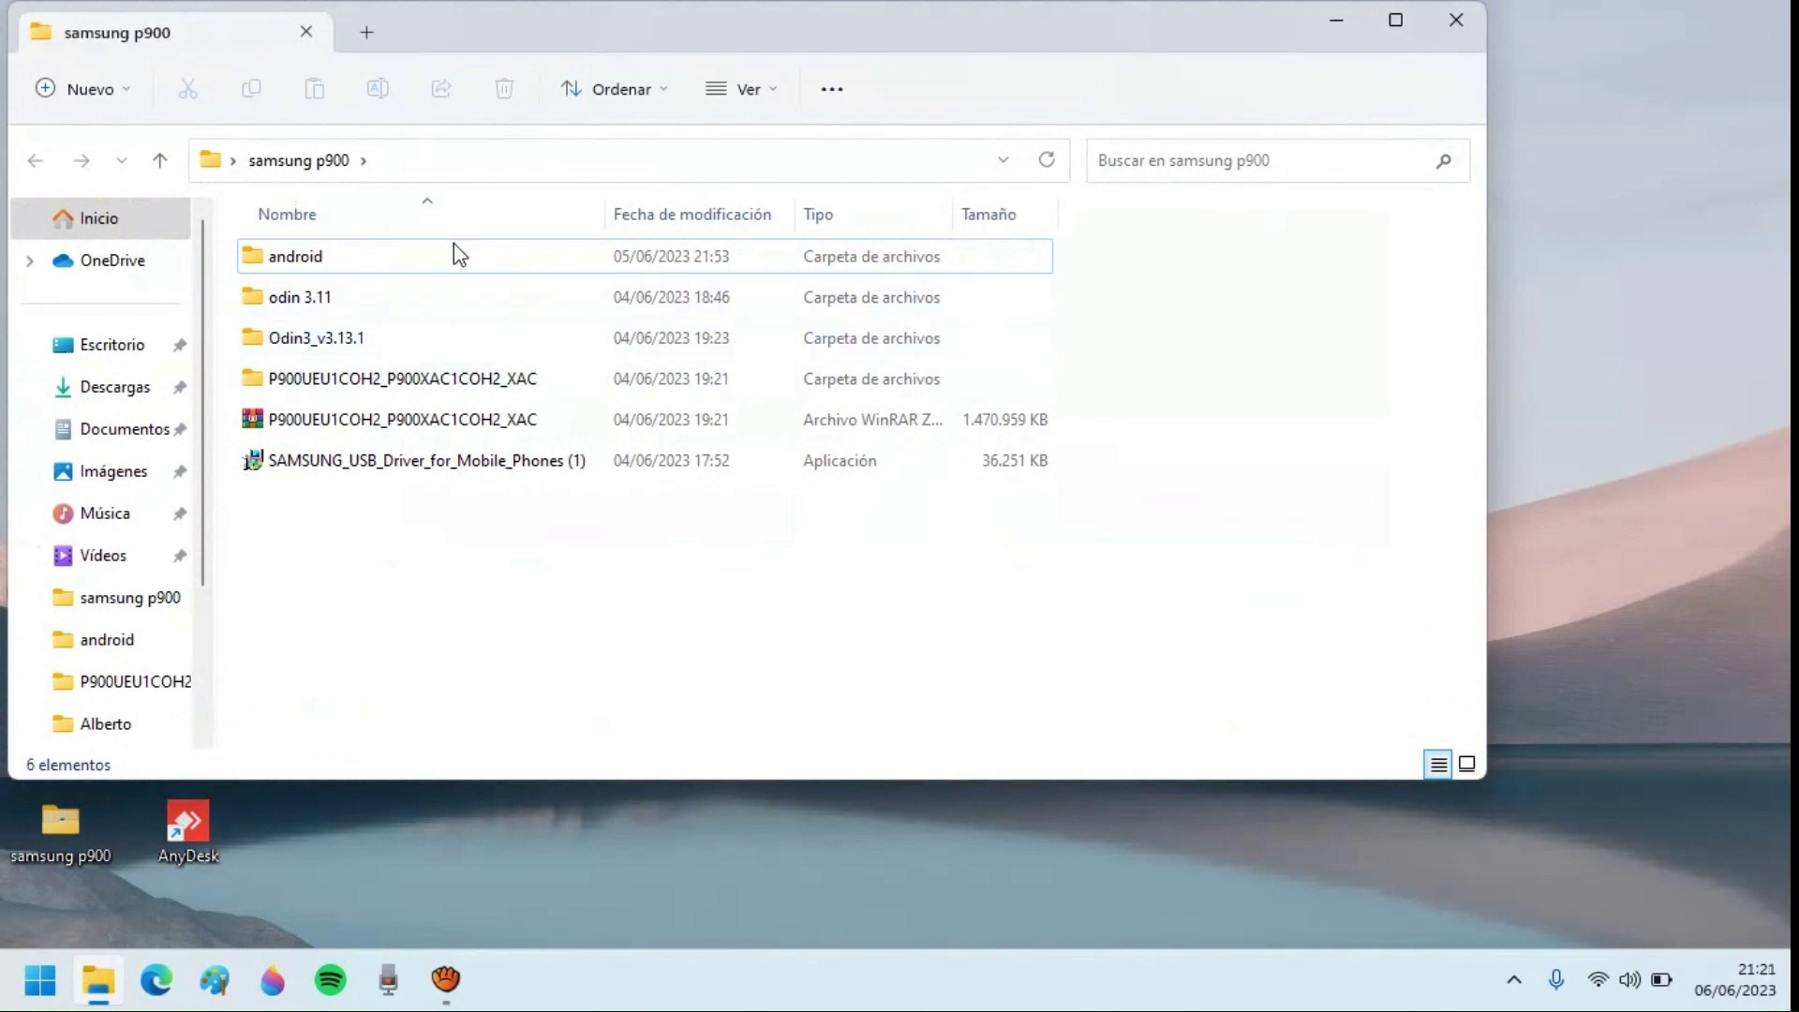
double_click(343, 264)
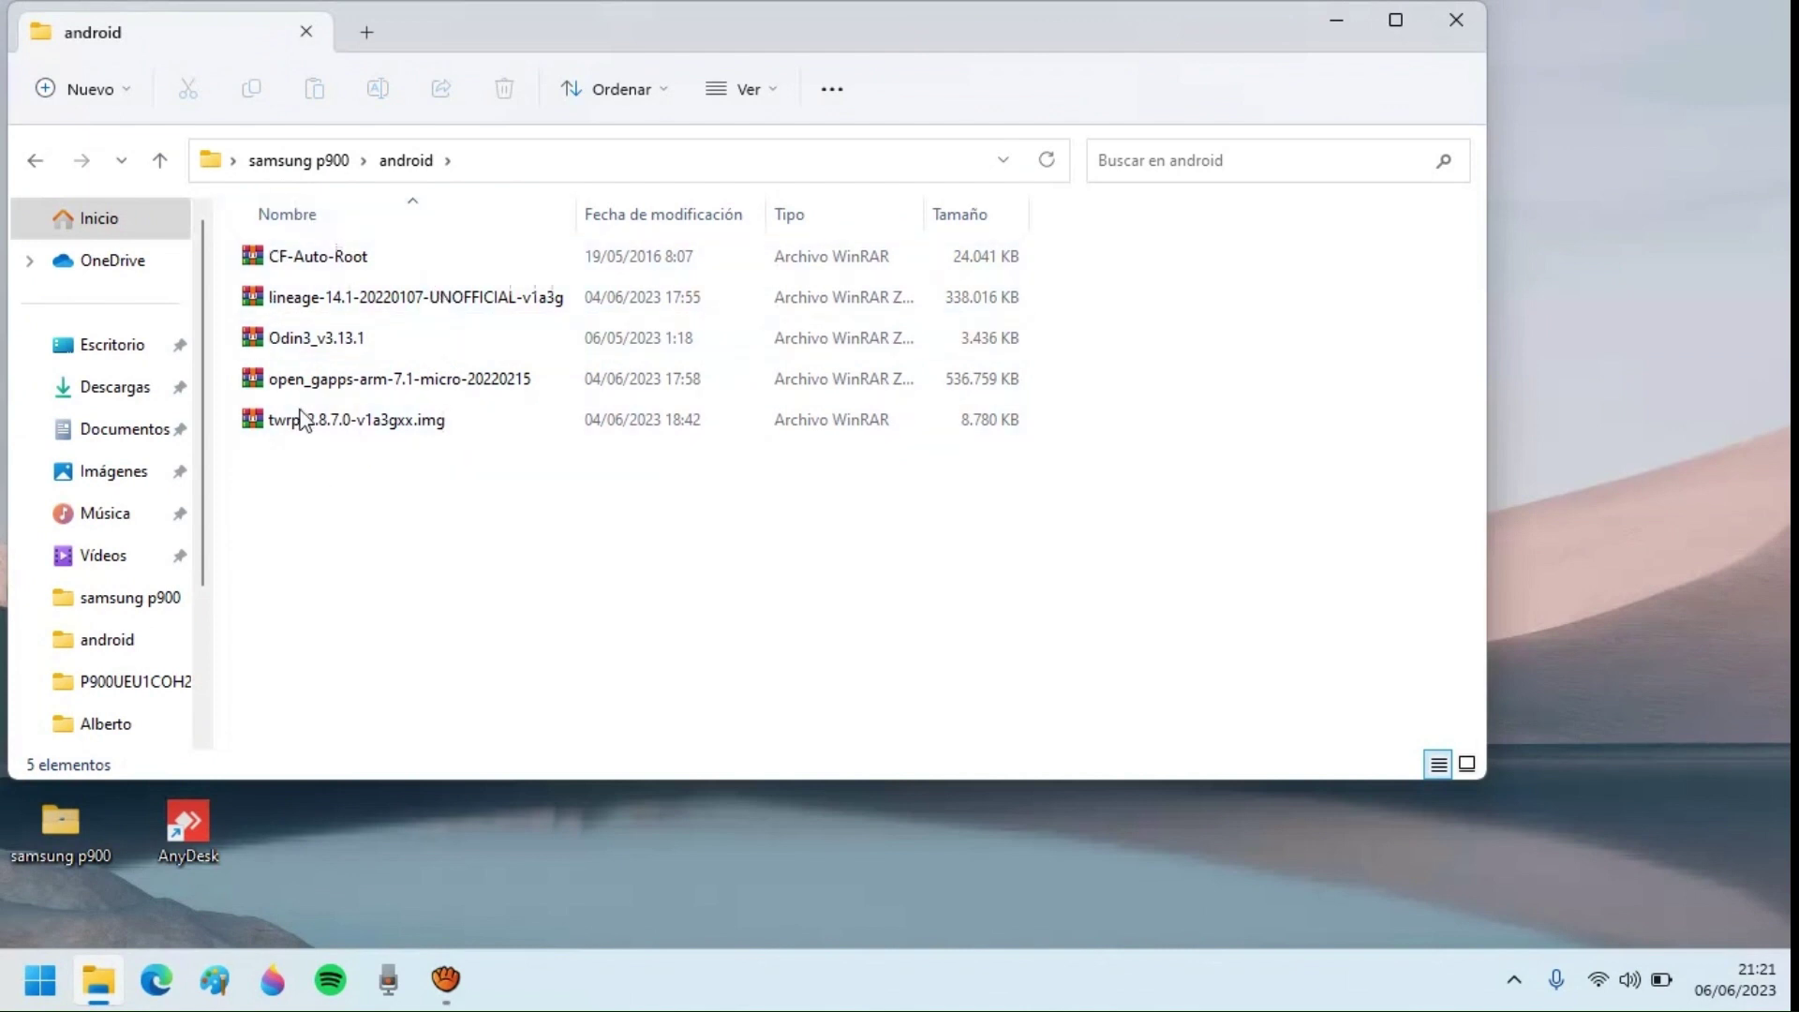
click(29, 161)
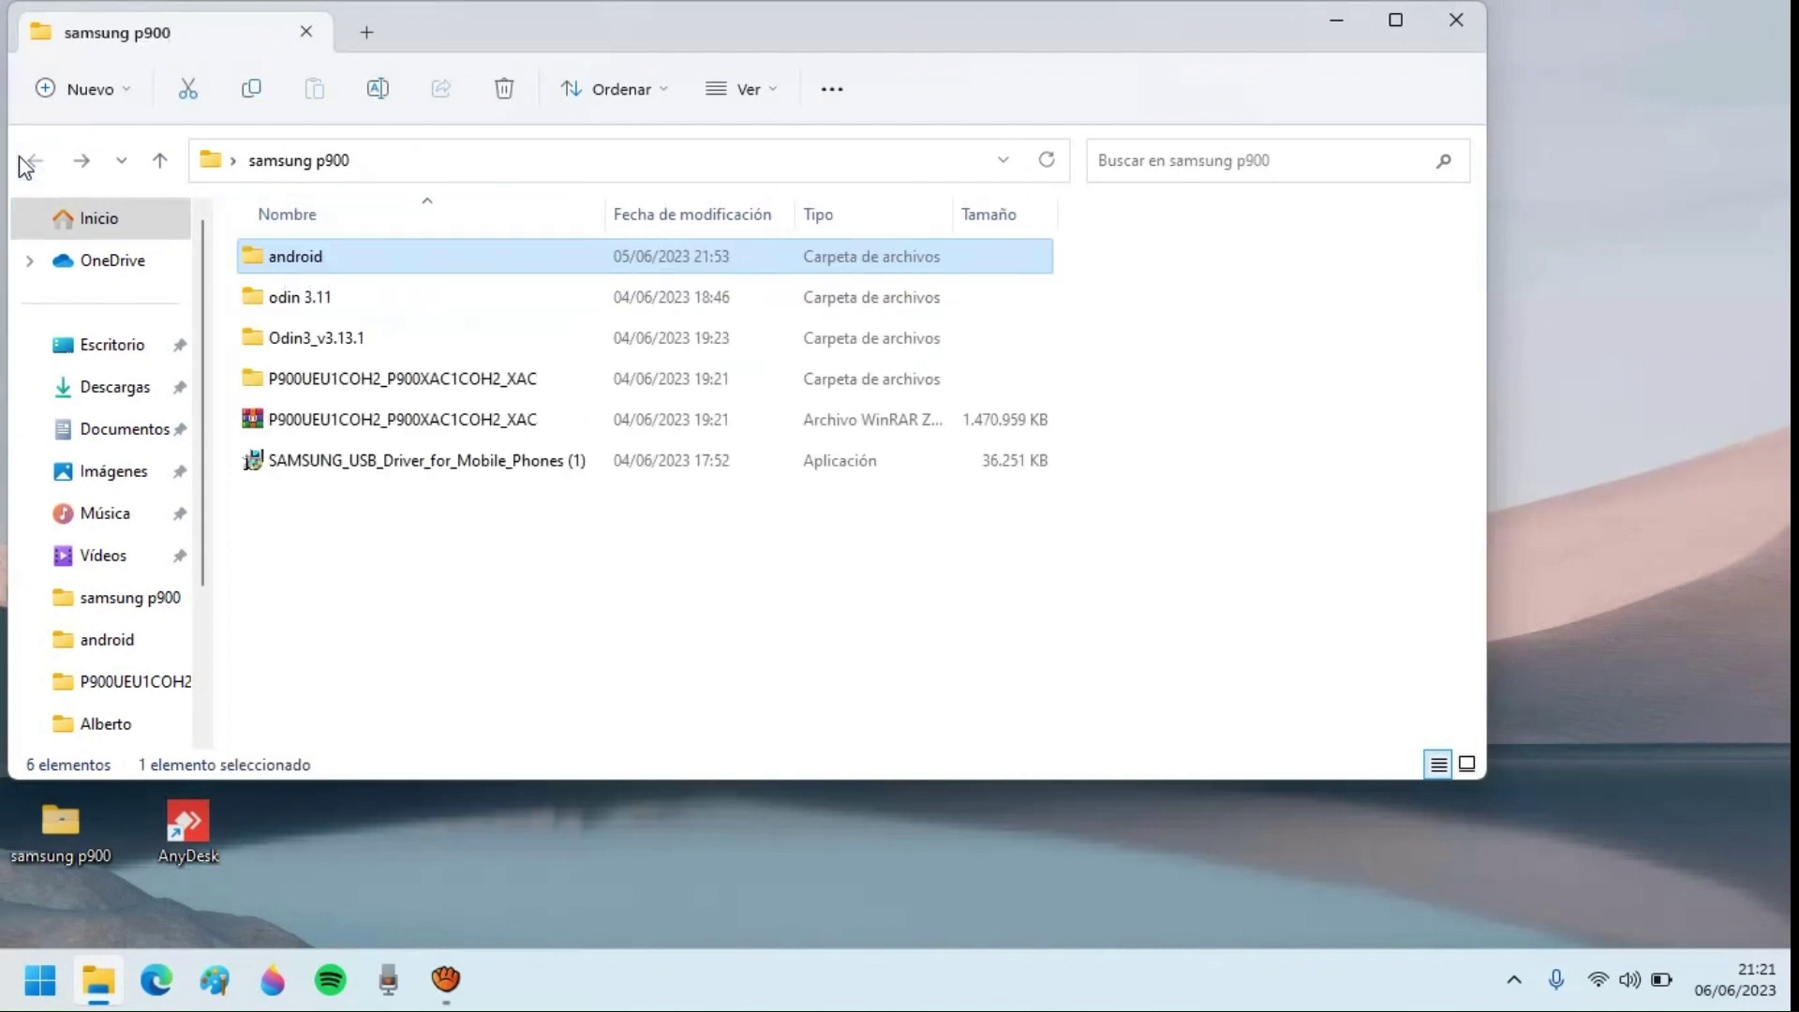
click(329, 298)
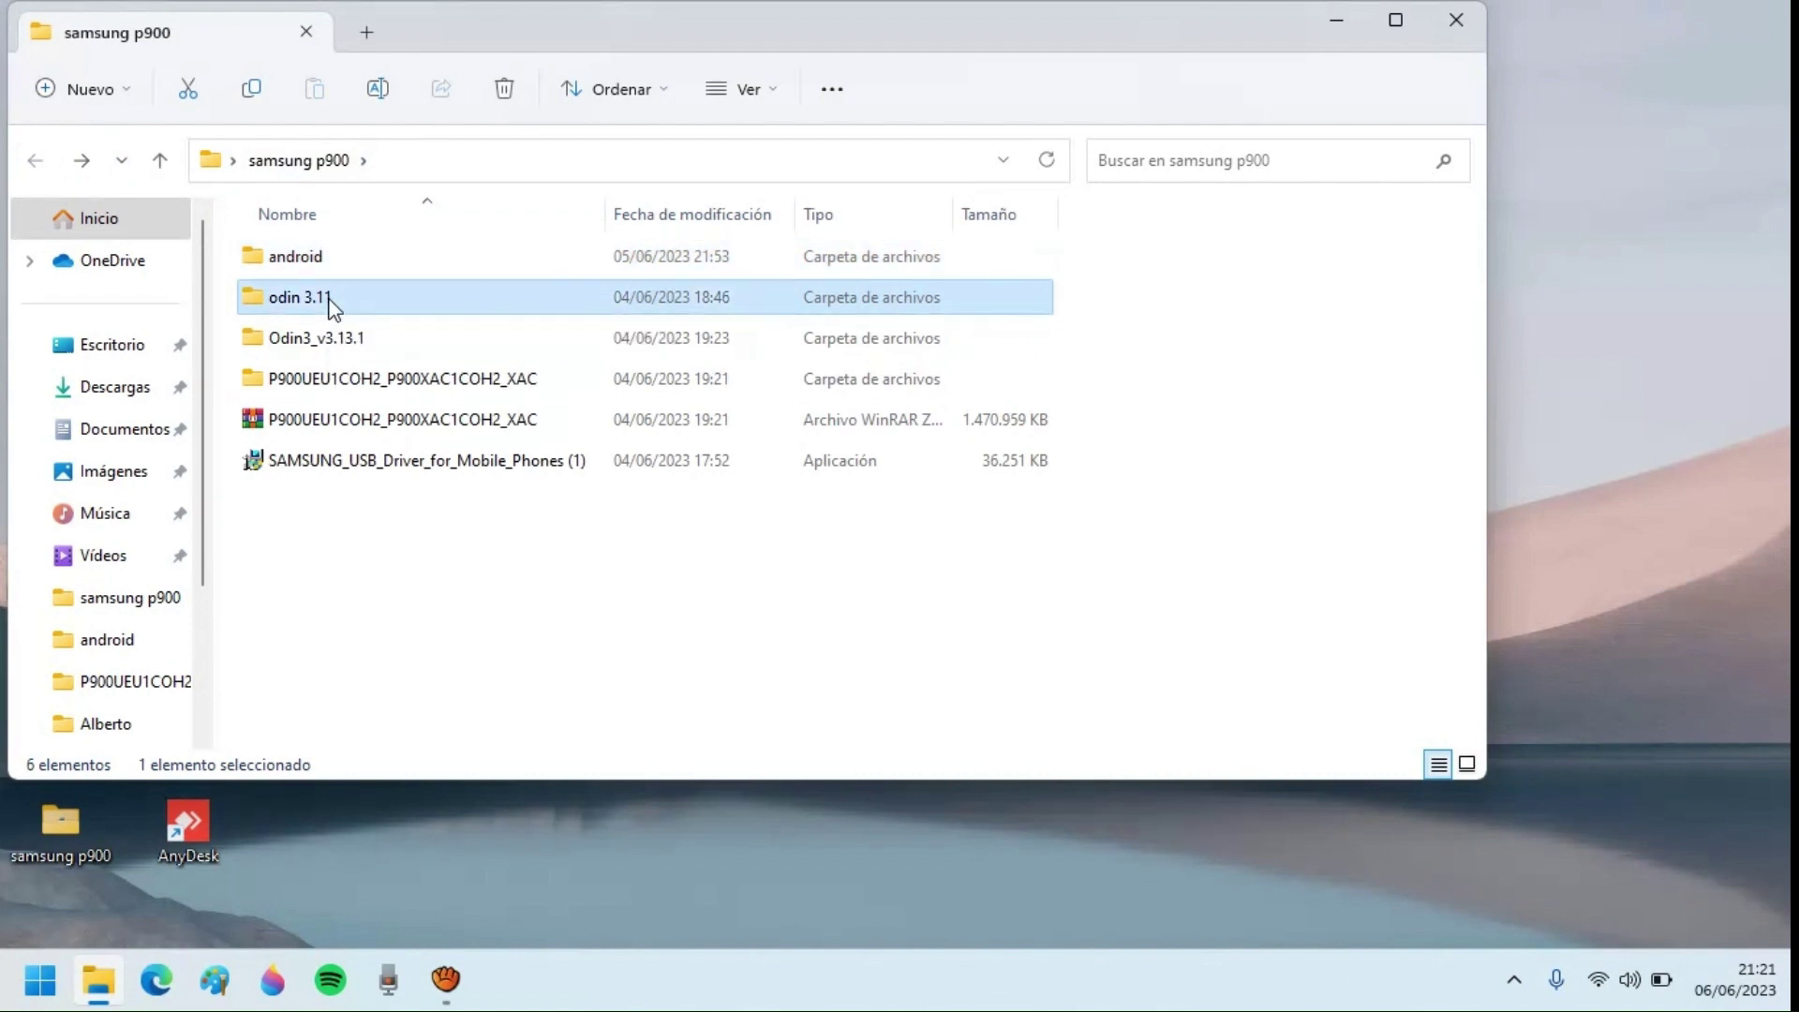
double_click(330, 299)
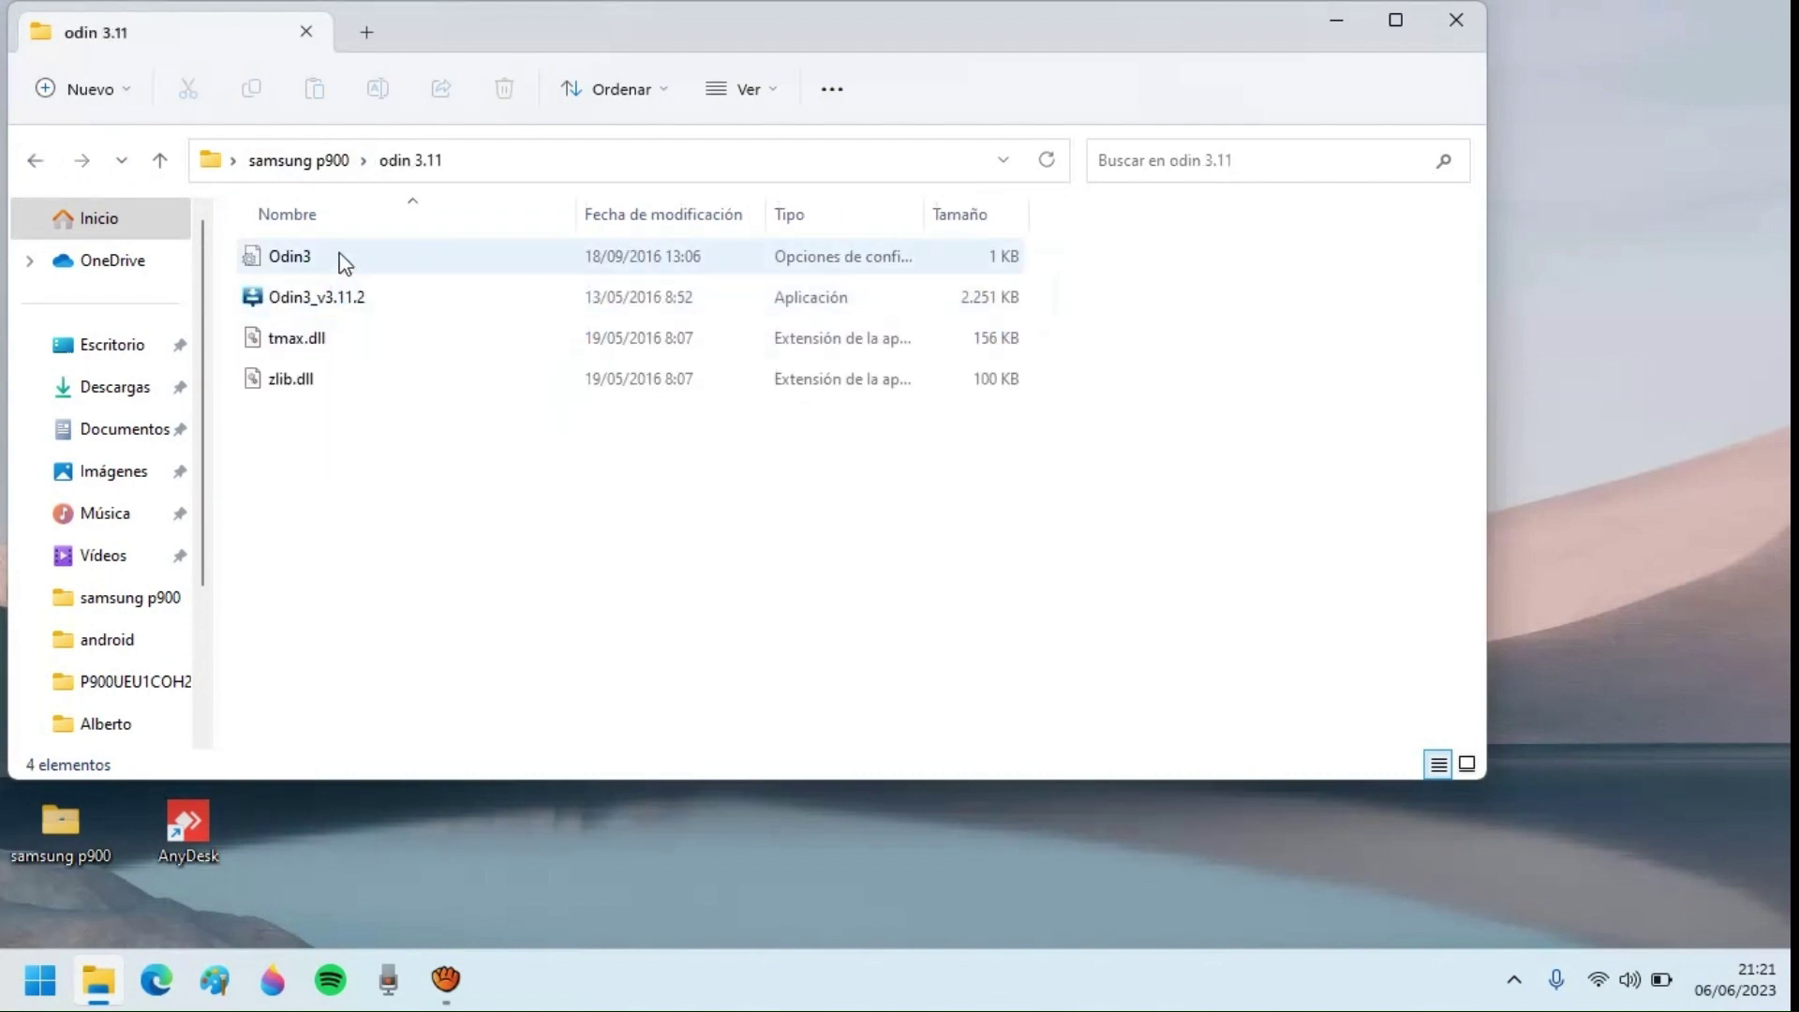
right_click(328, 301)
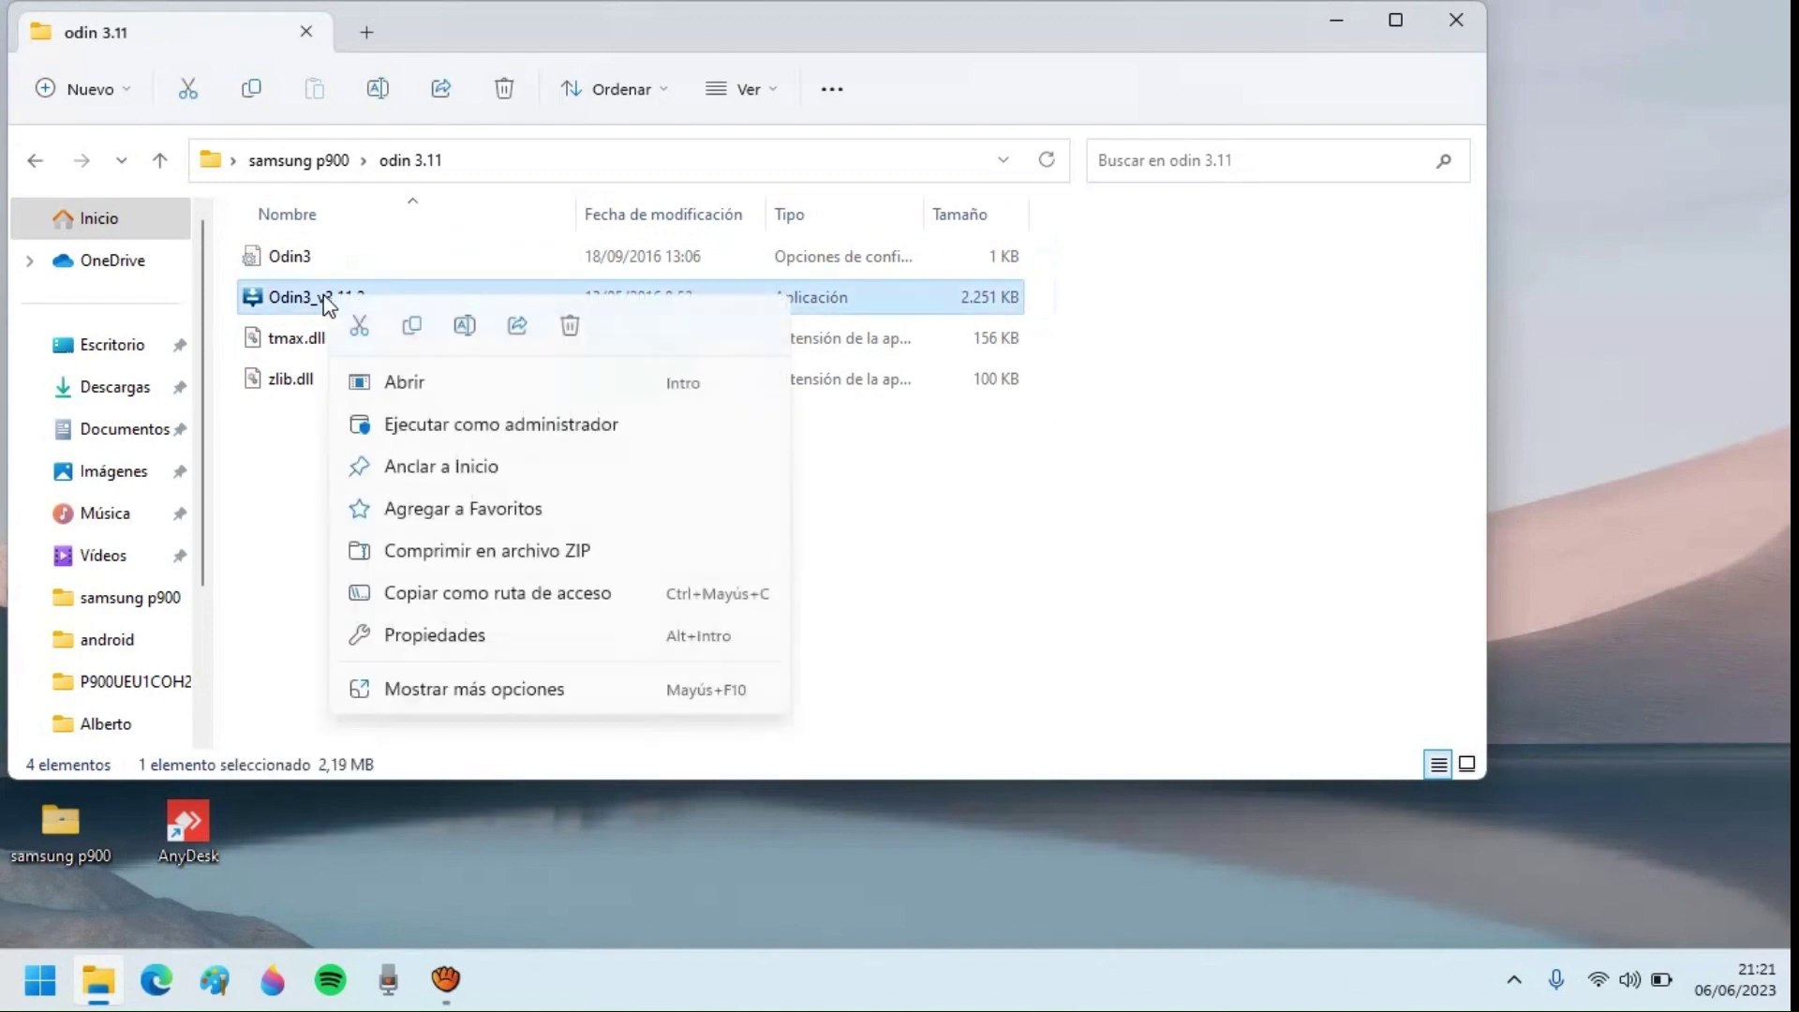
click(447, 436)
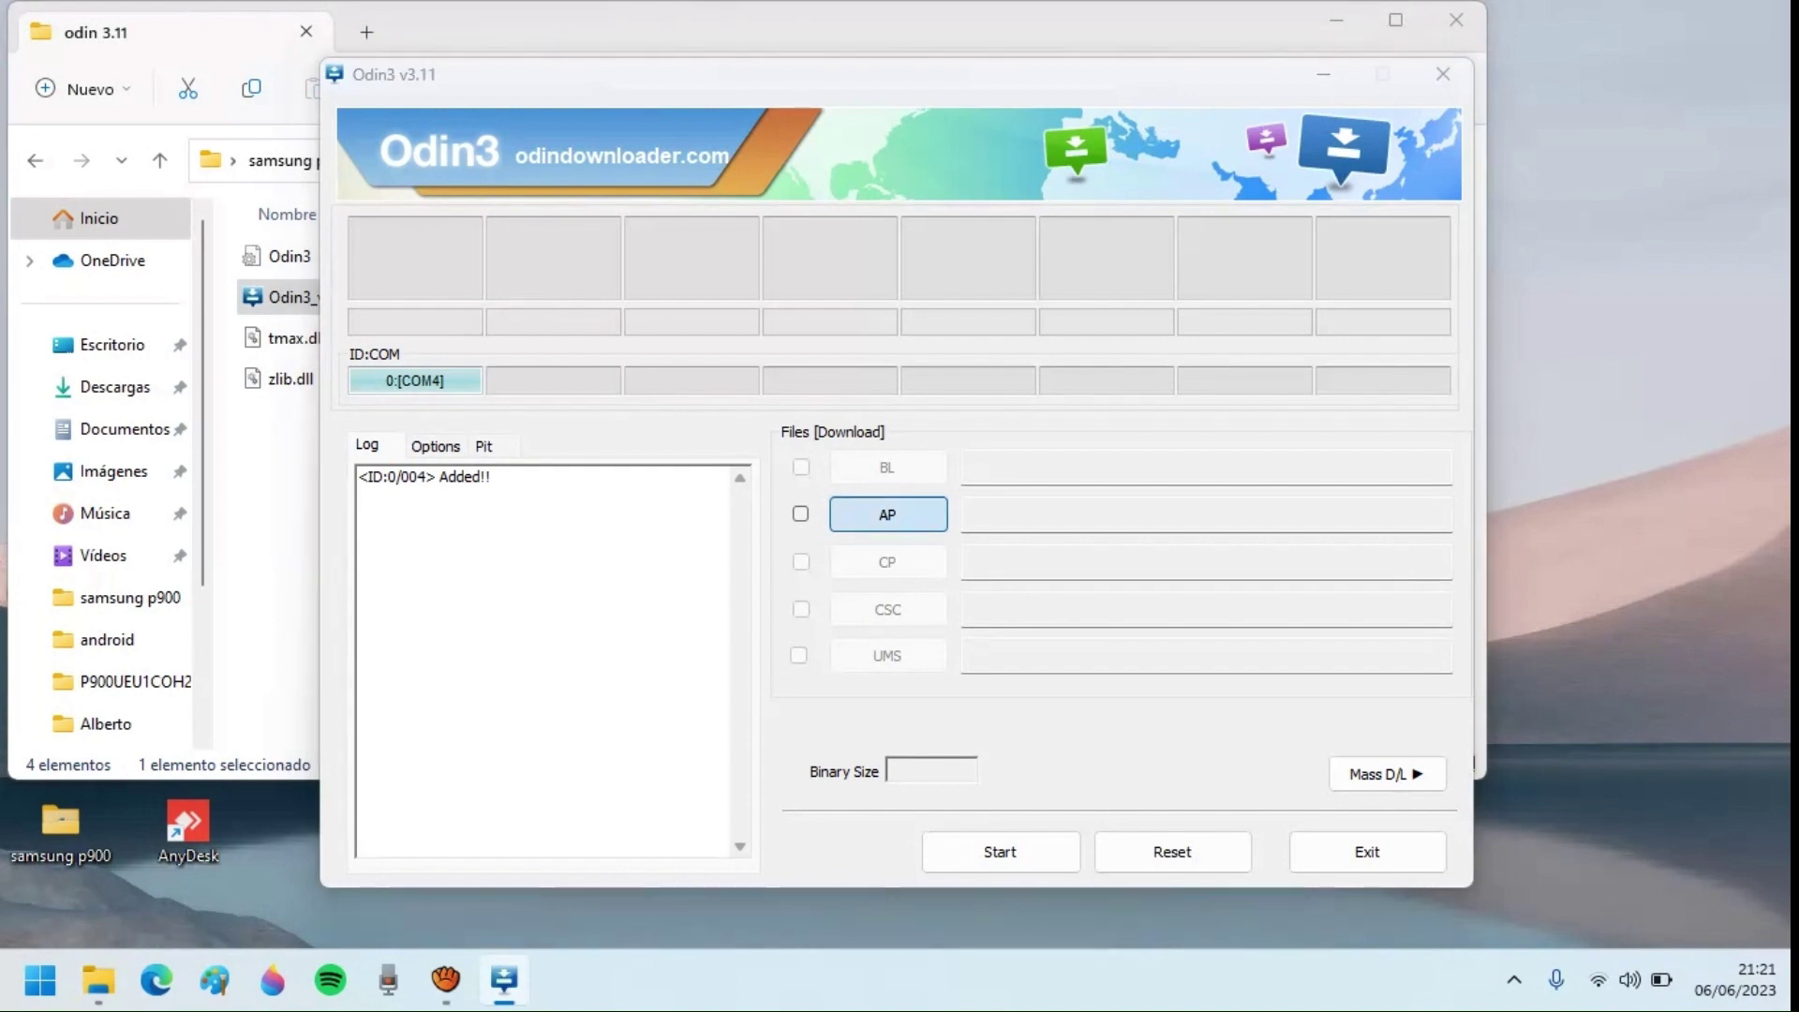
Load CF-Auto-Root from the samsung p900 android folder as the AP file in Odin
click(887, 515)
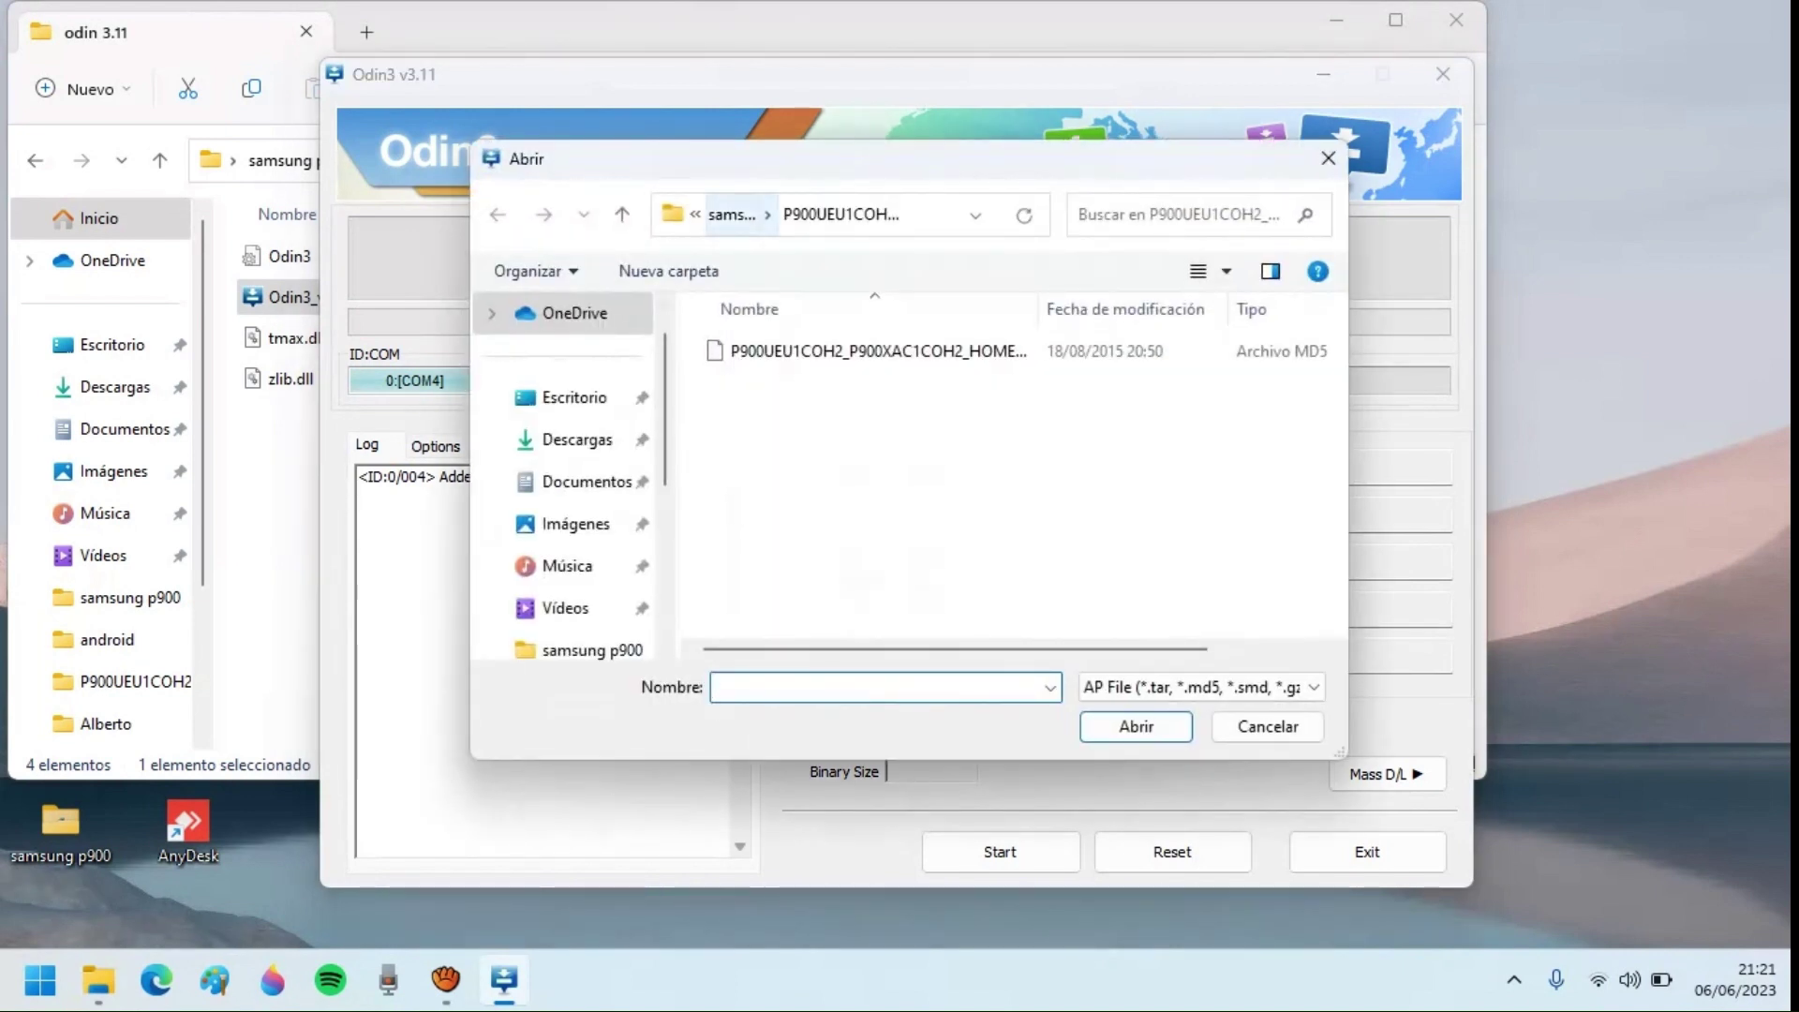
click(731, 214)
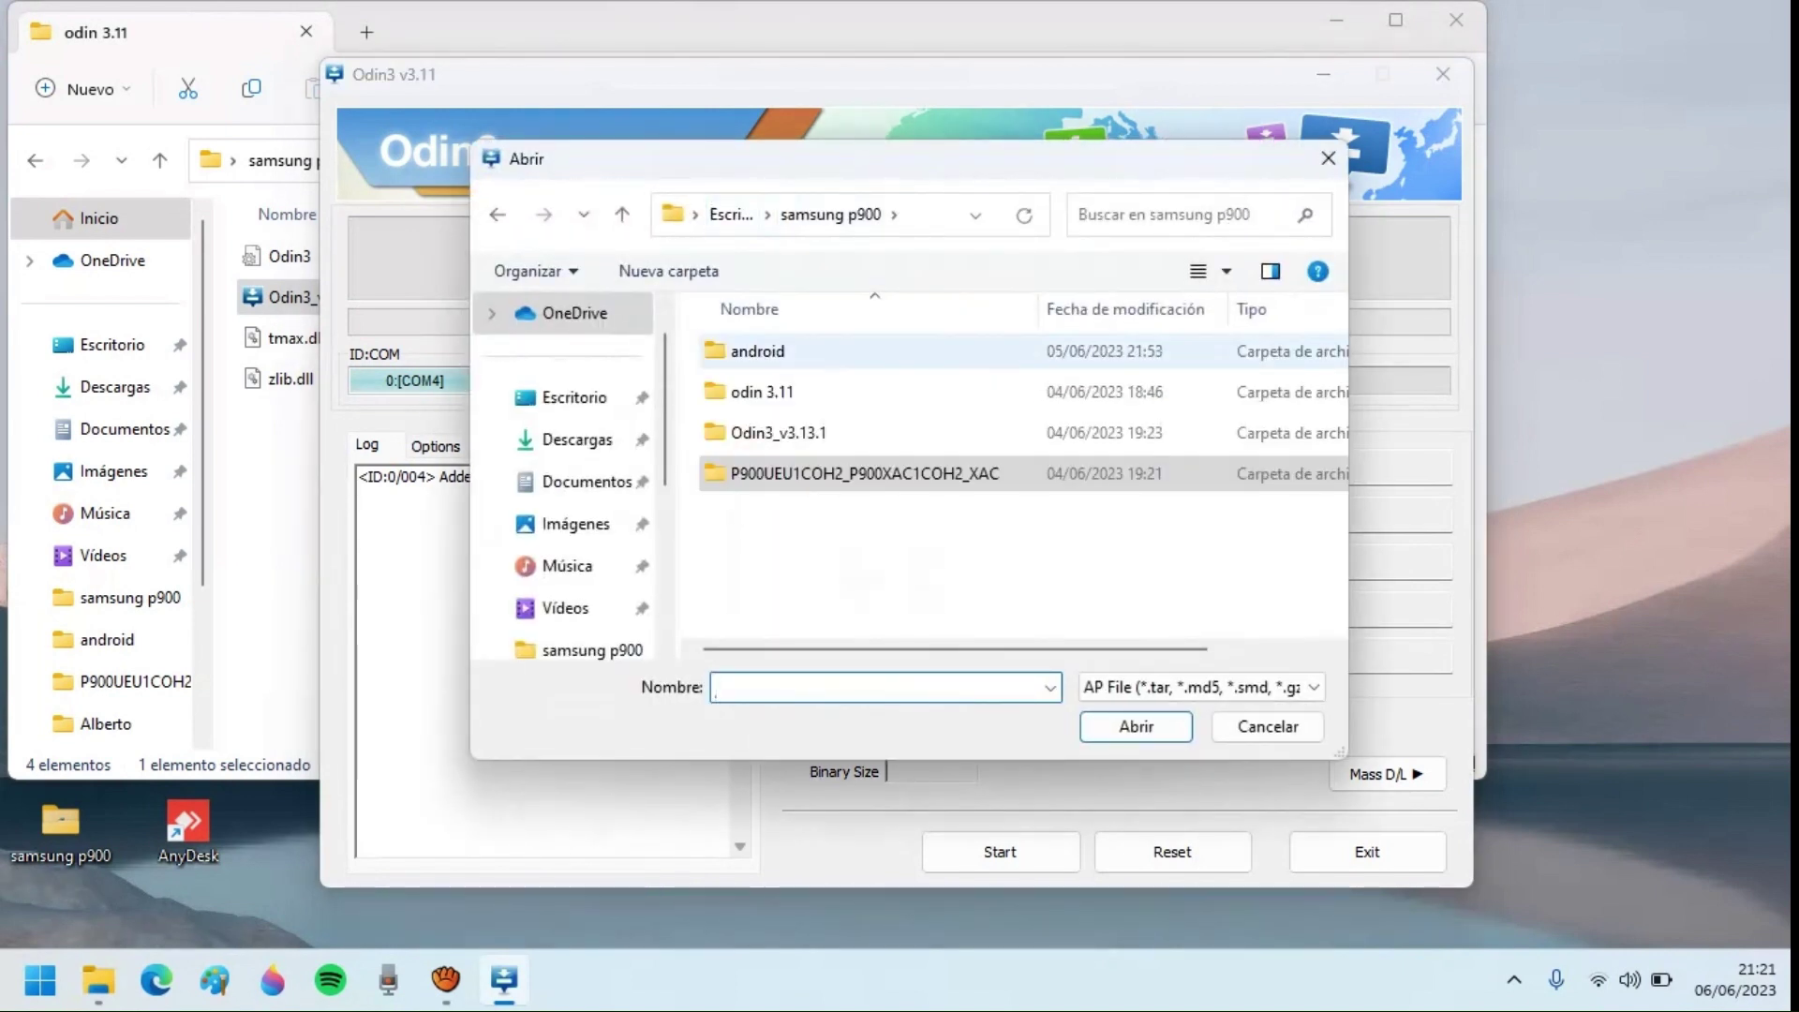
double_click(757, 350)
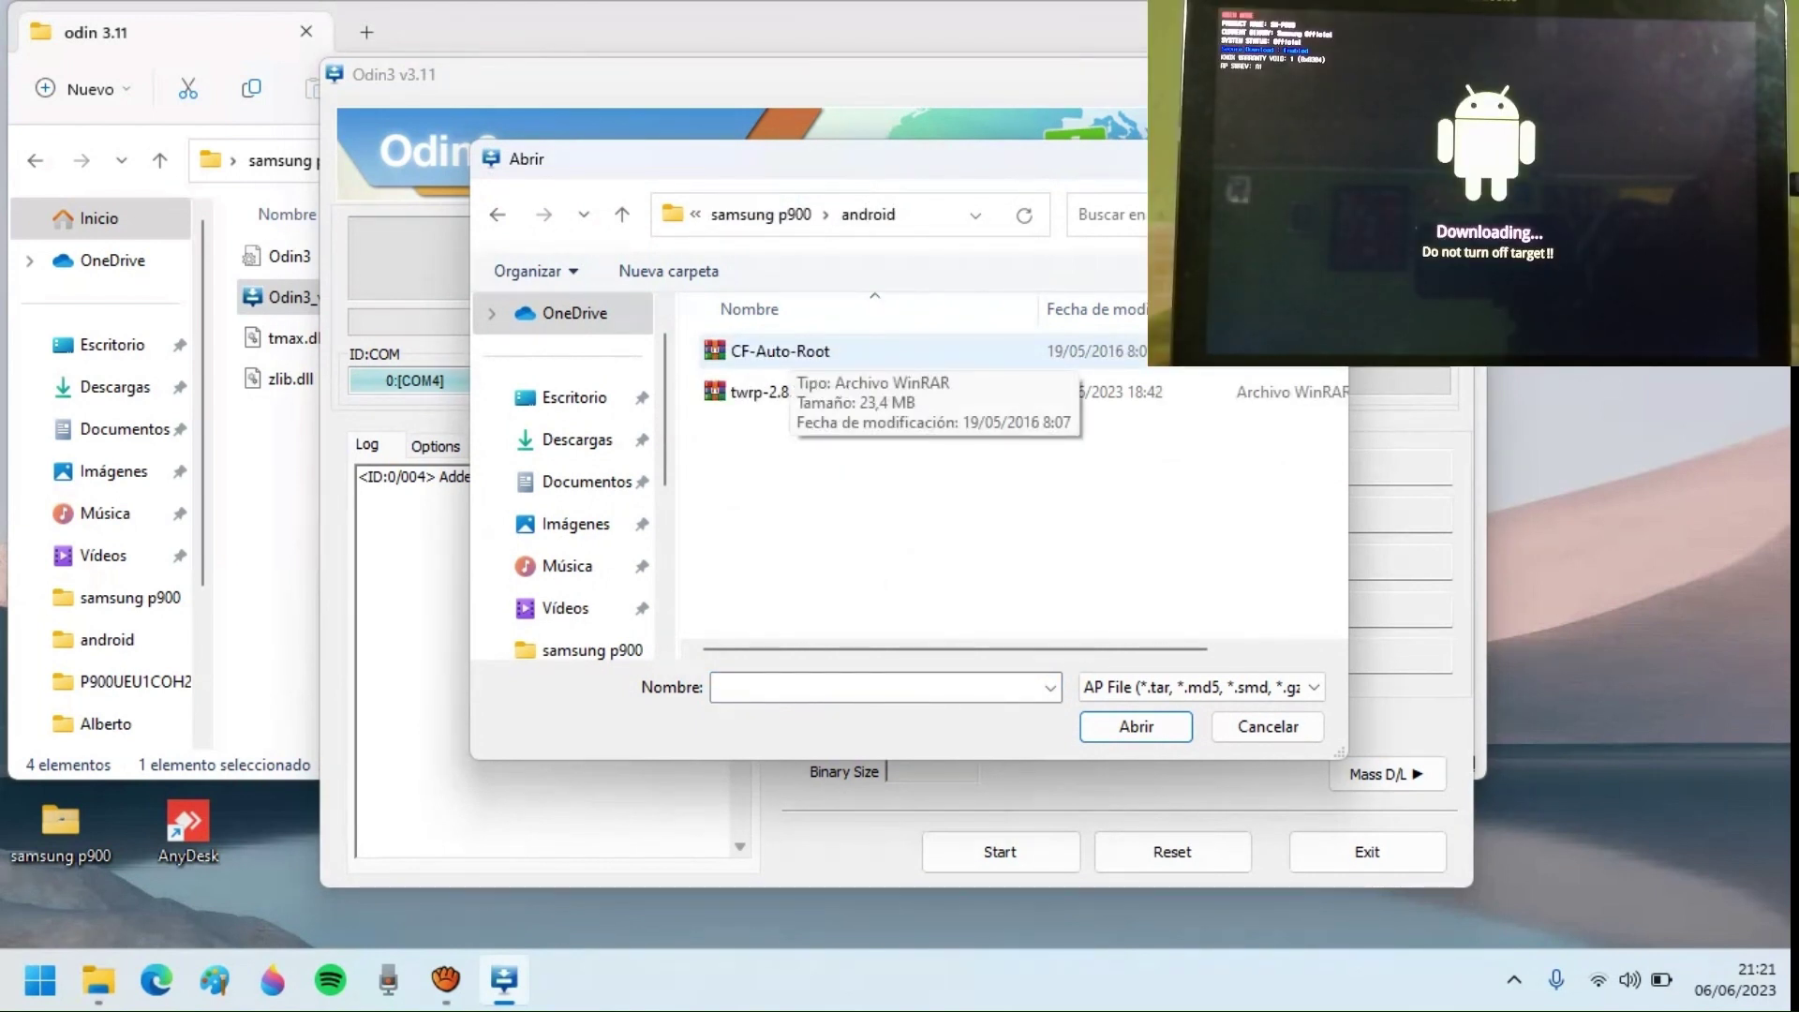
double_click(778, 352)
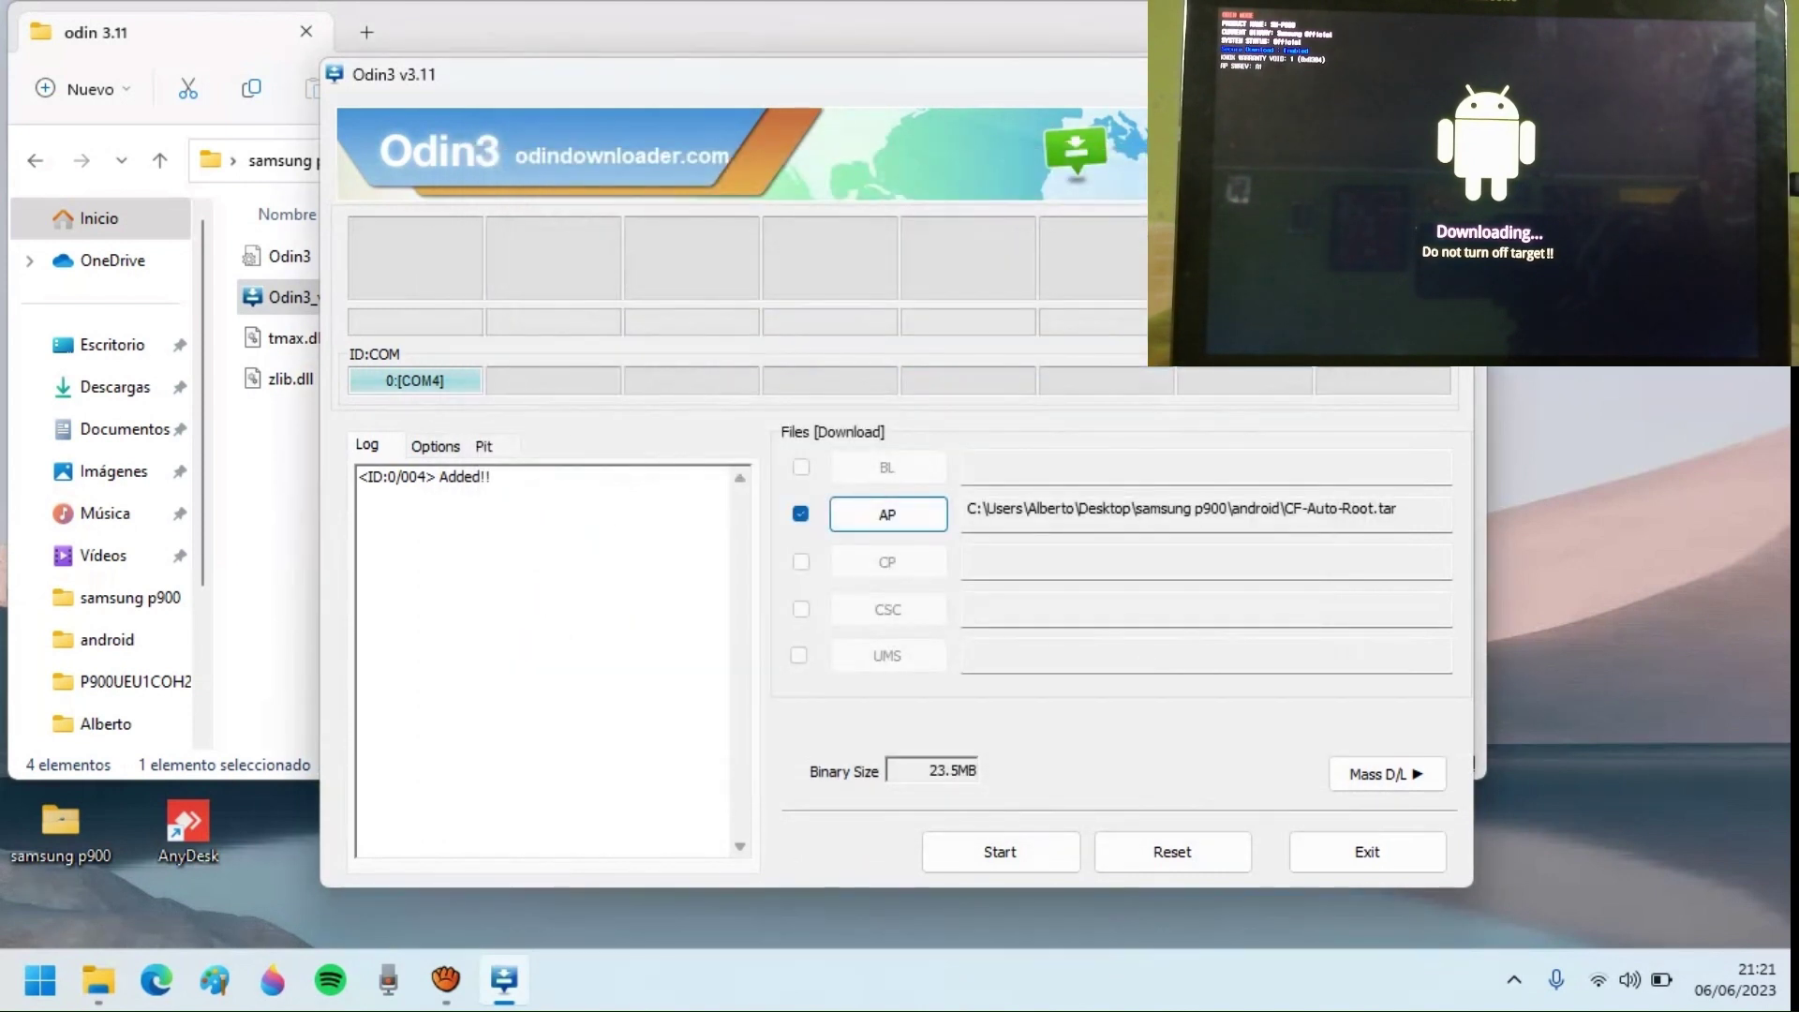
key(Tab)
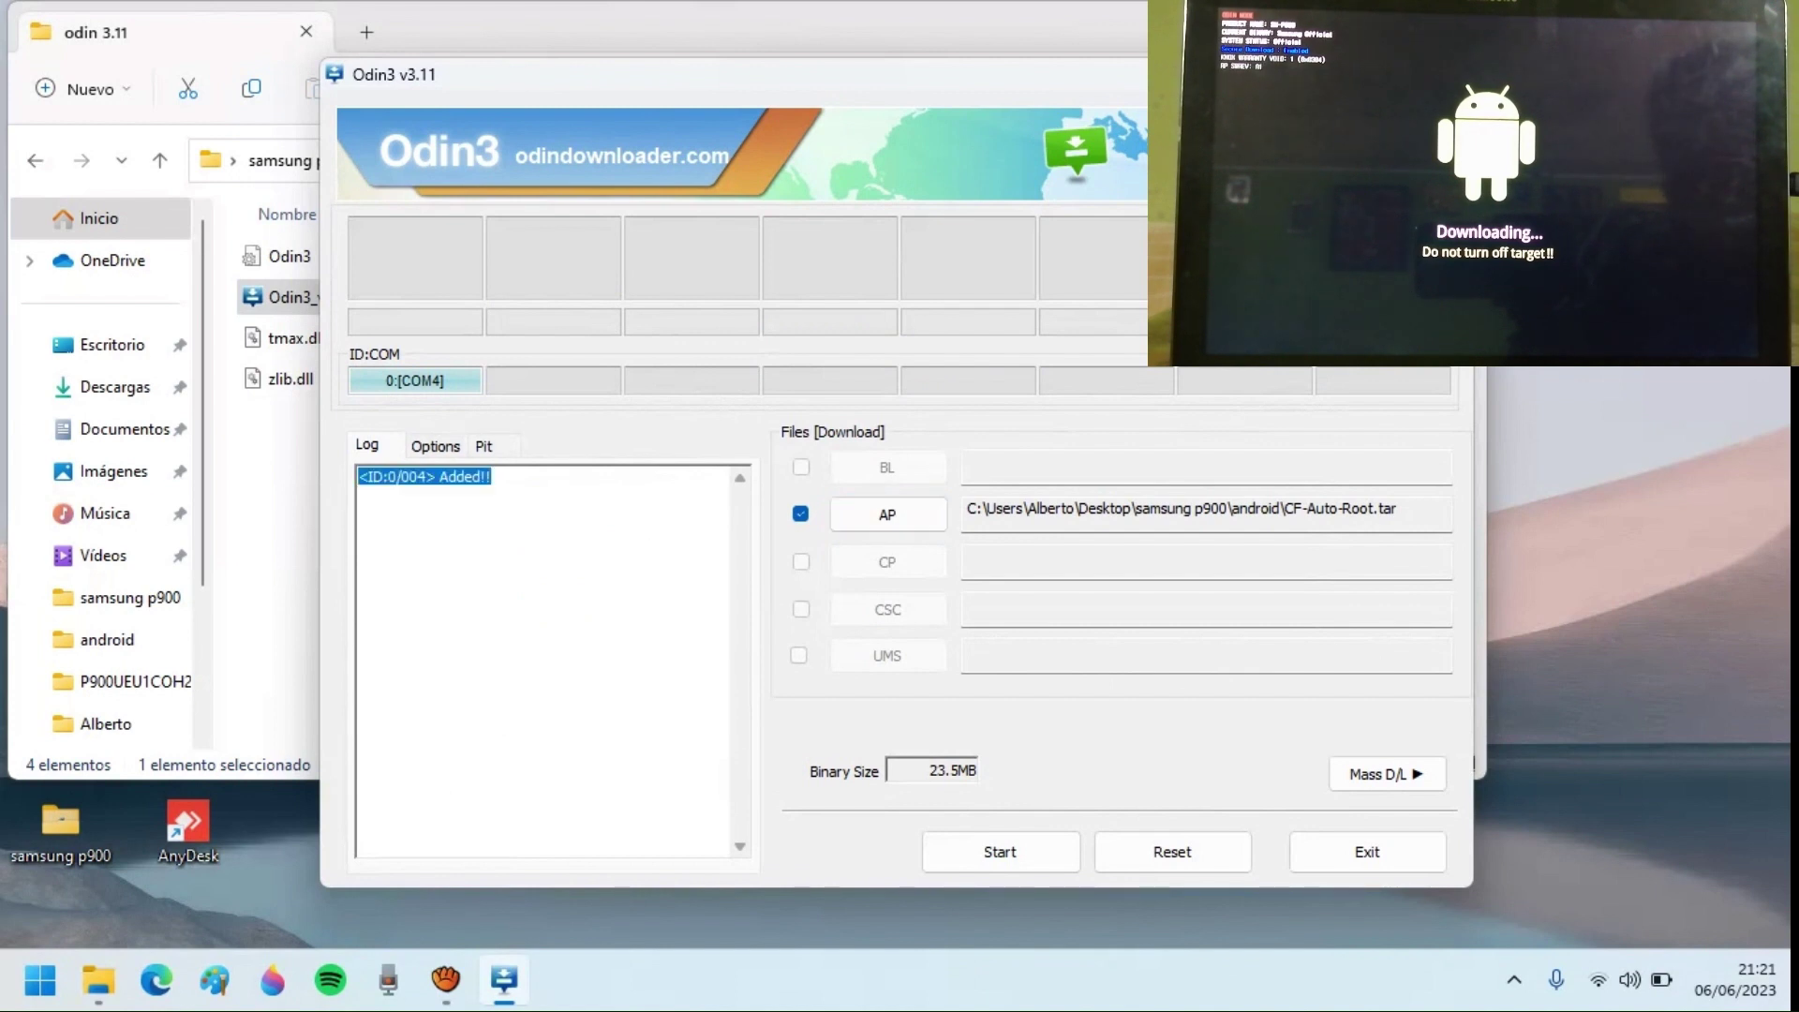
key(ctrl+Tab)
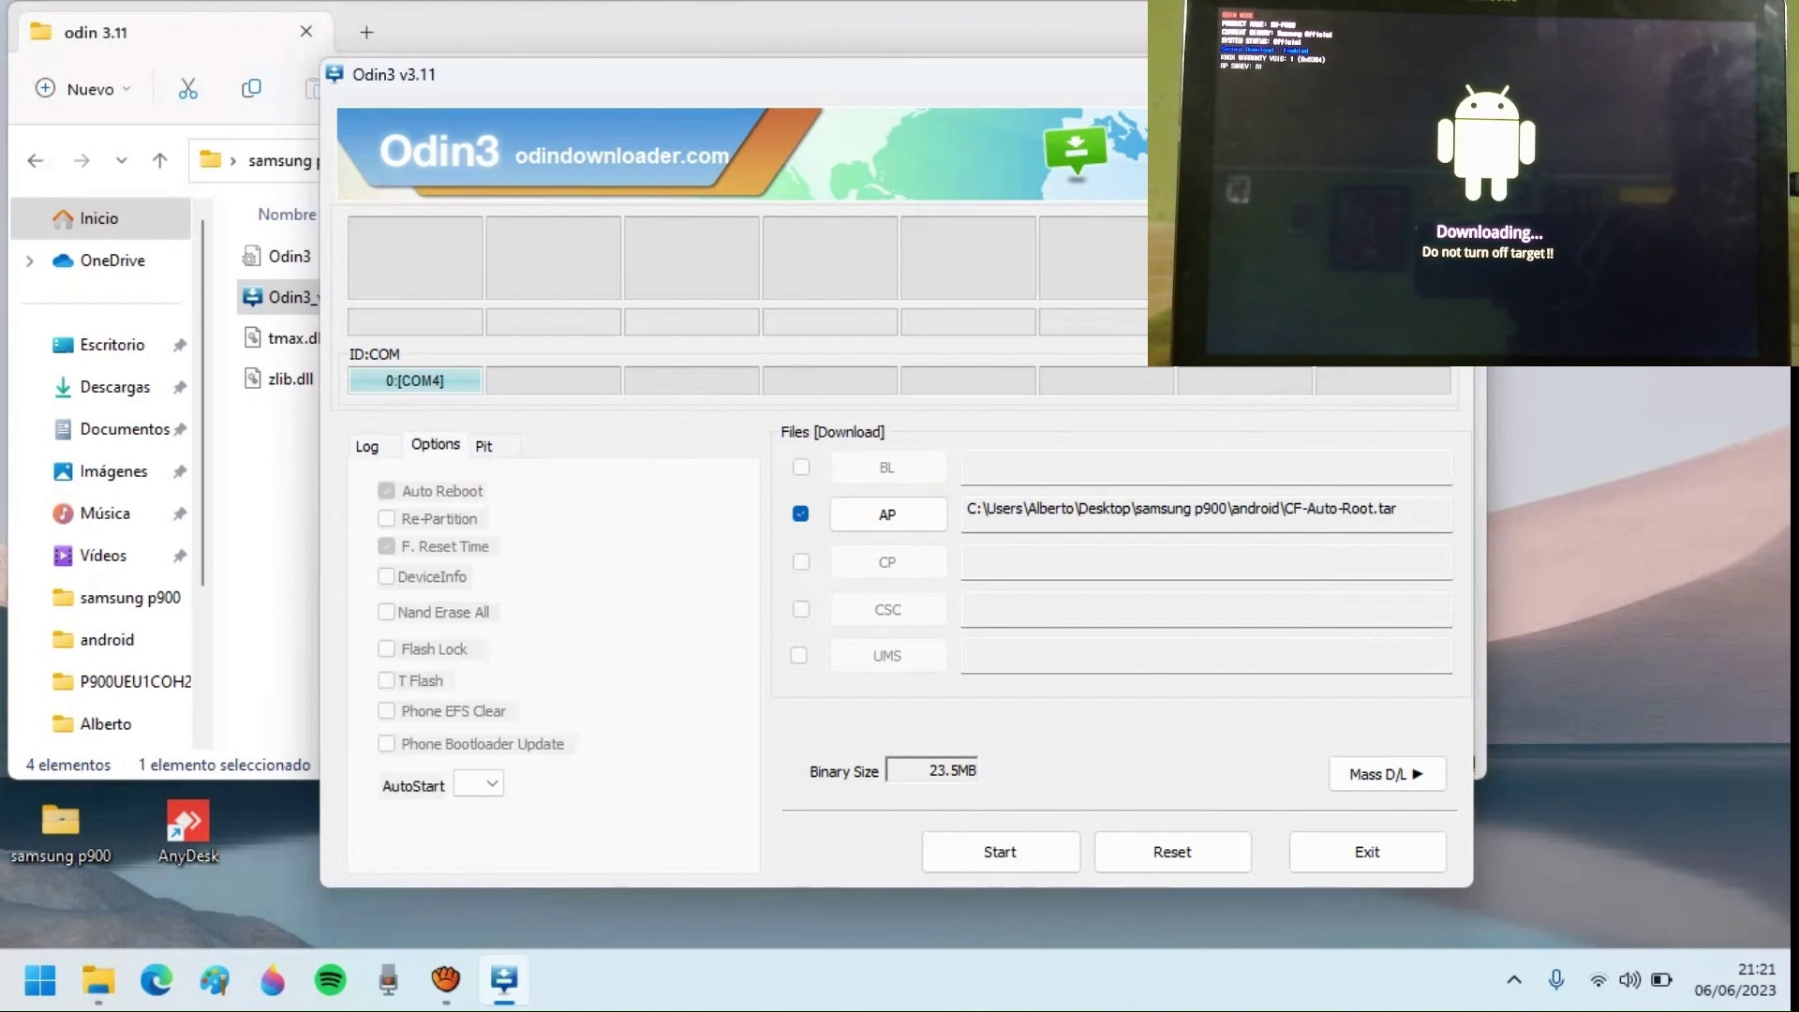
key(ctrl+Tab)
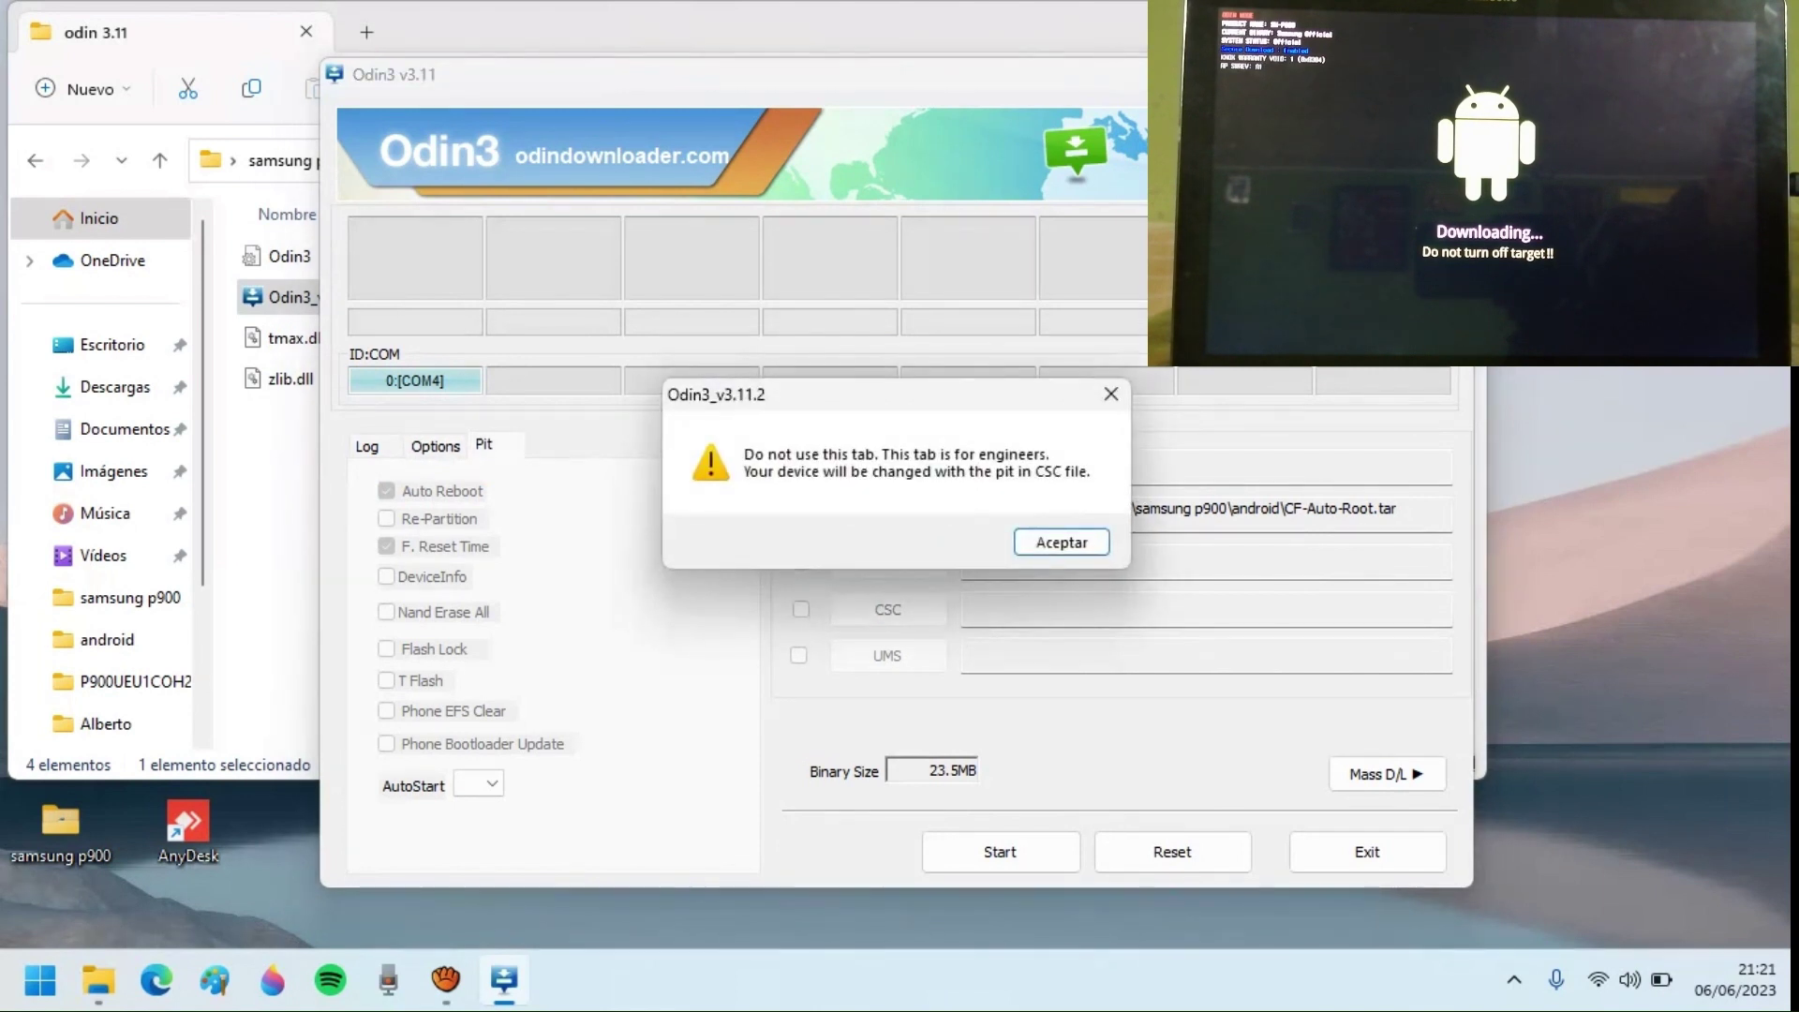
key(space)
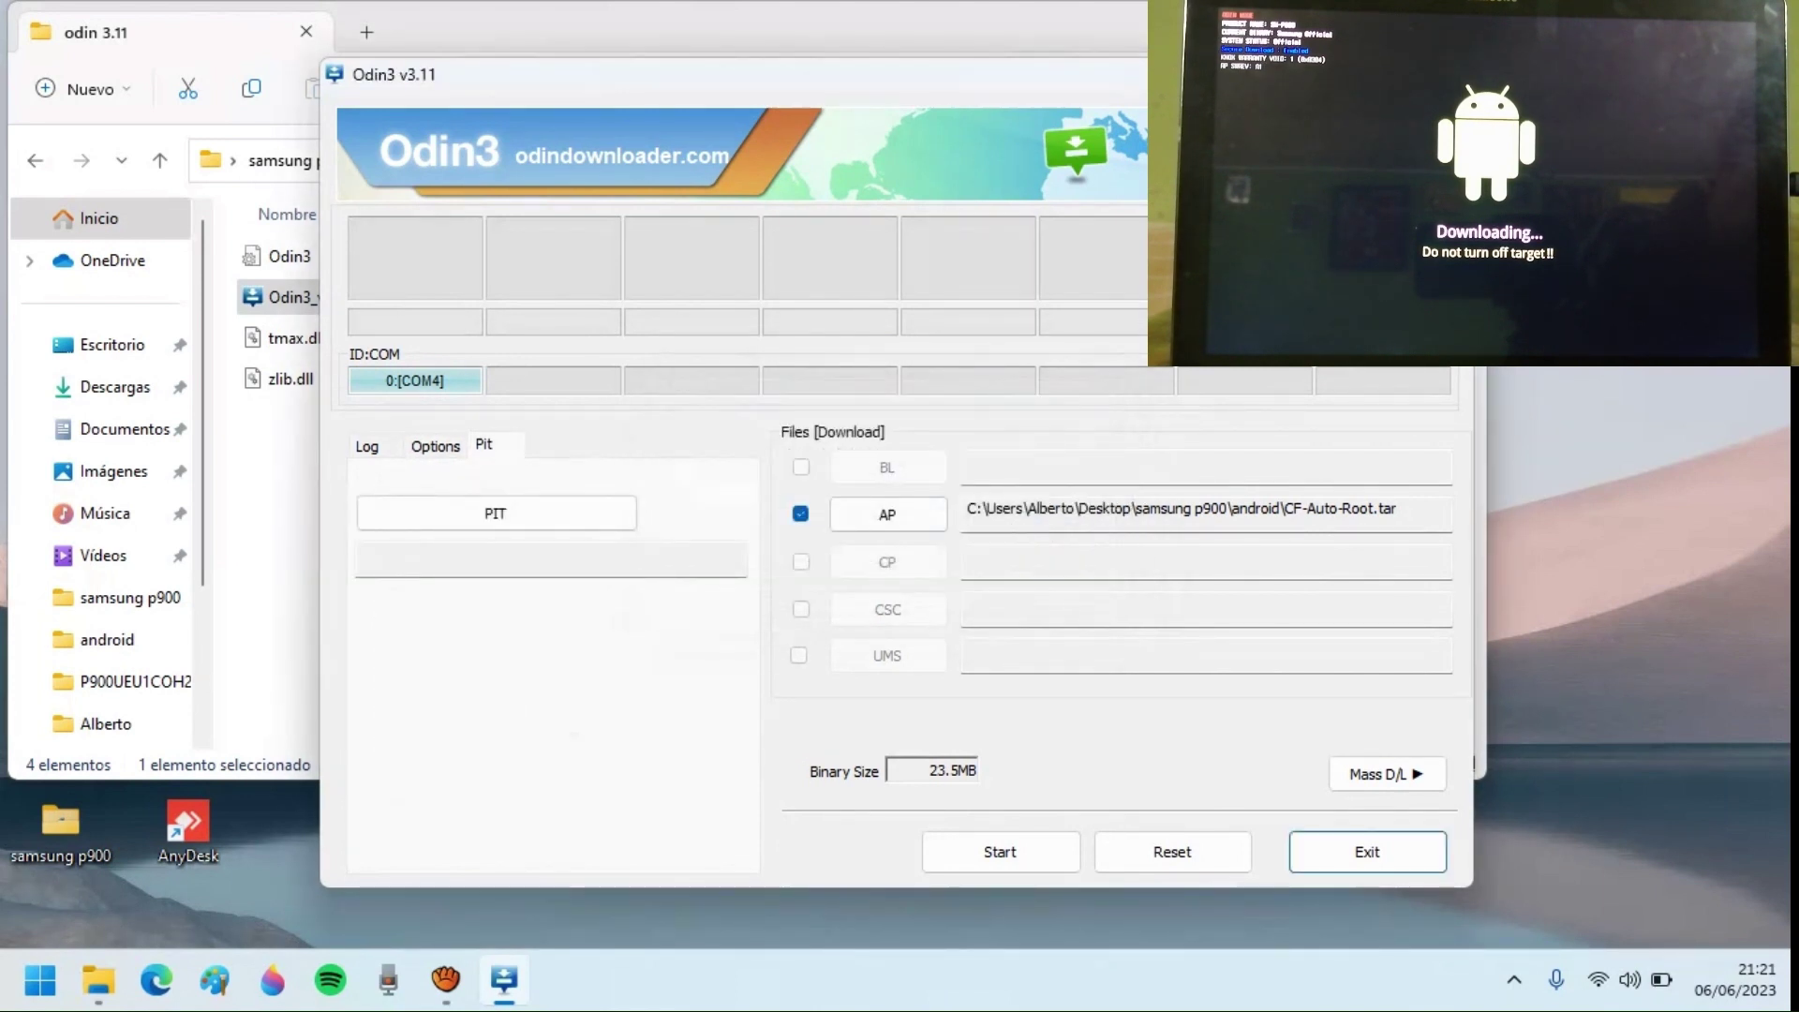
key(ctrl+Tab)
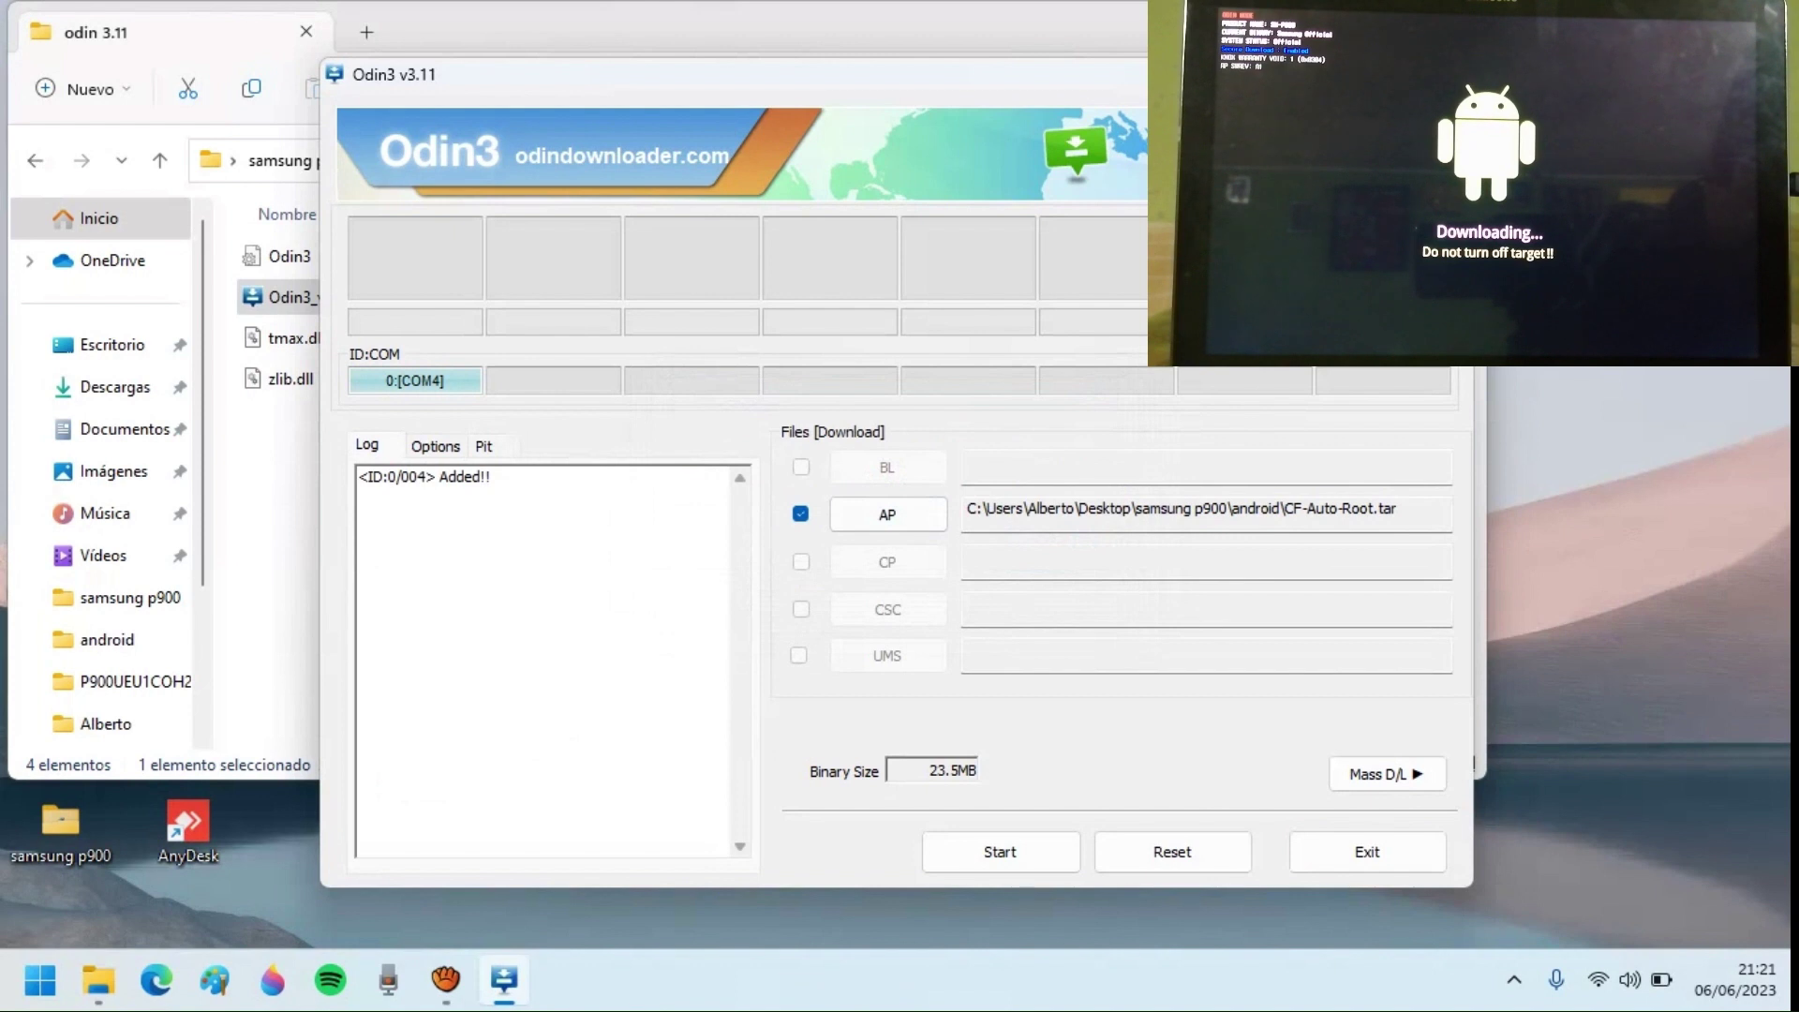
Flash the CF-Auto-Root file to the tablet and close Odin once the tablet restarts
click(1005, 868)
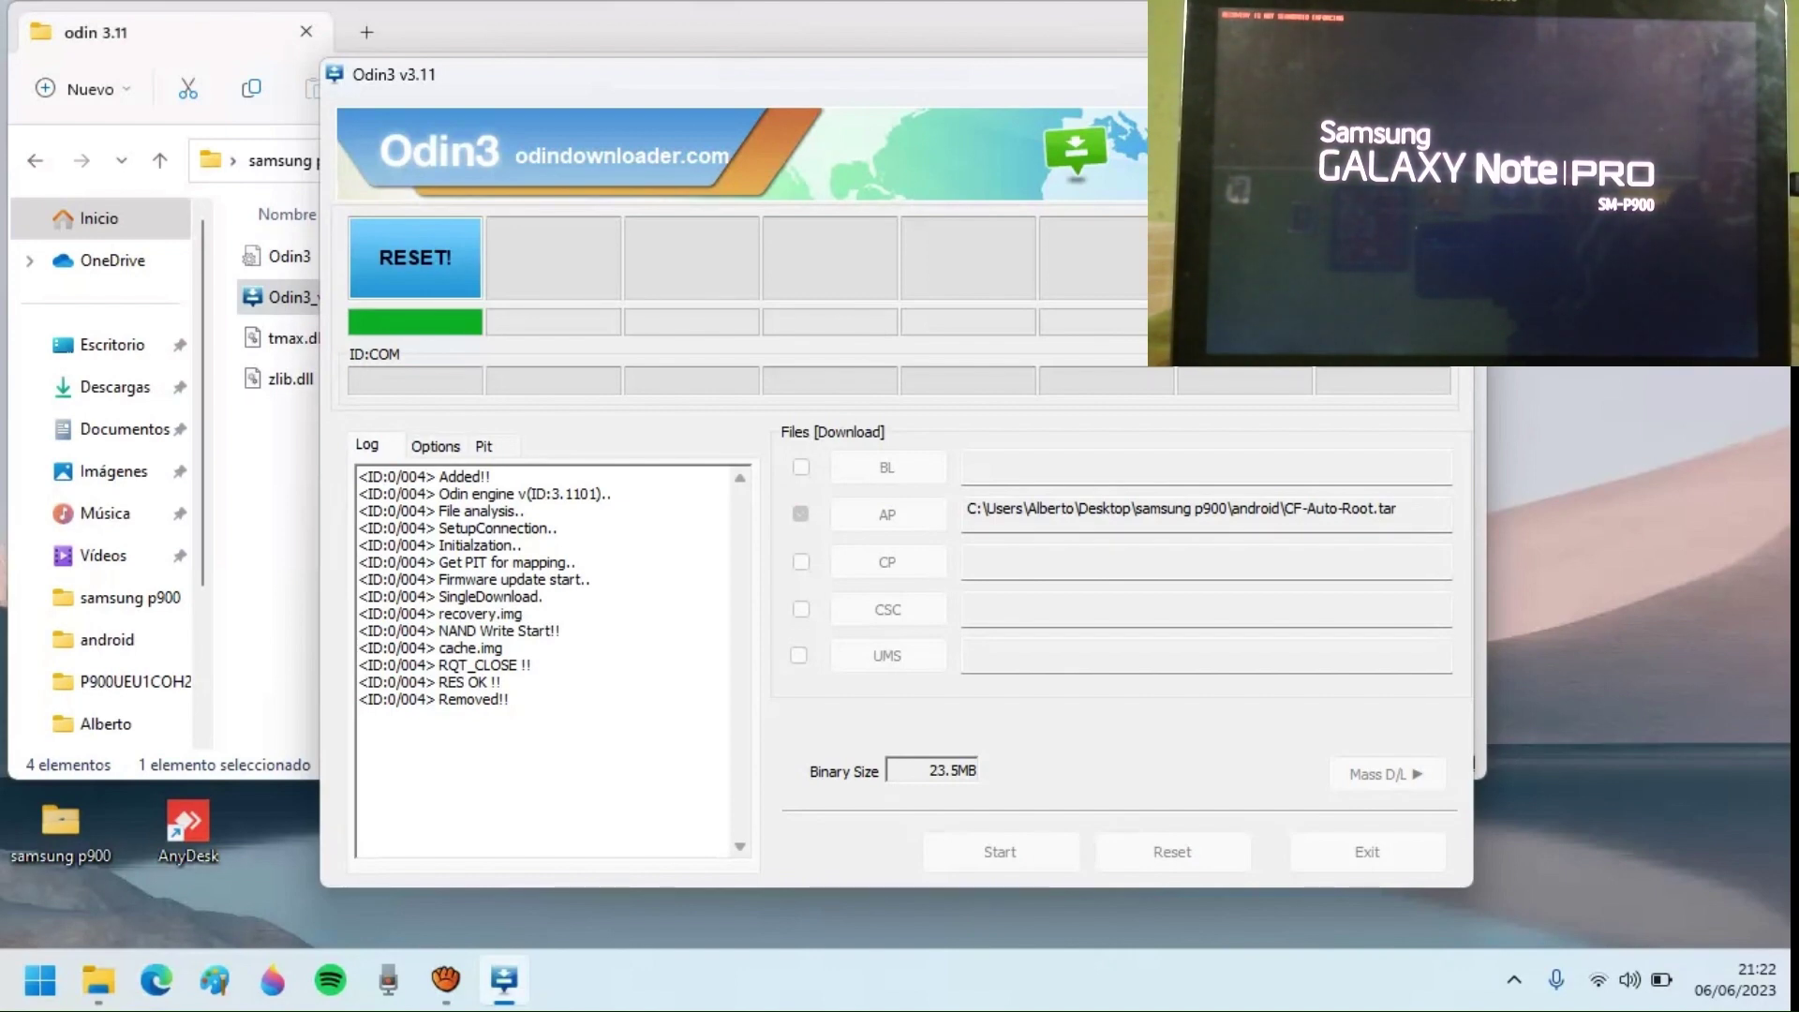
key(alt+F4)
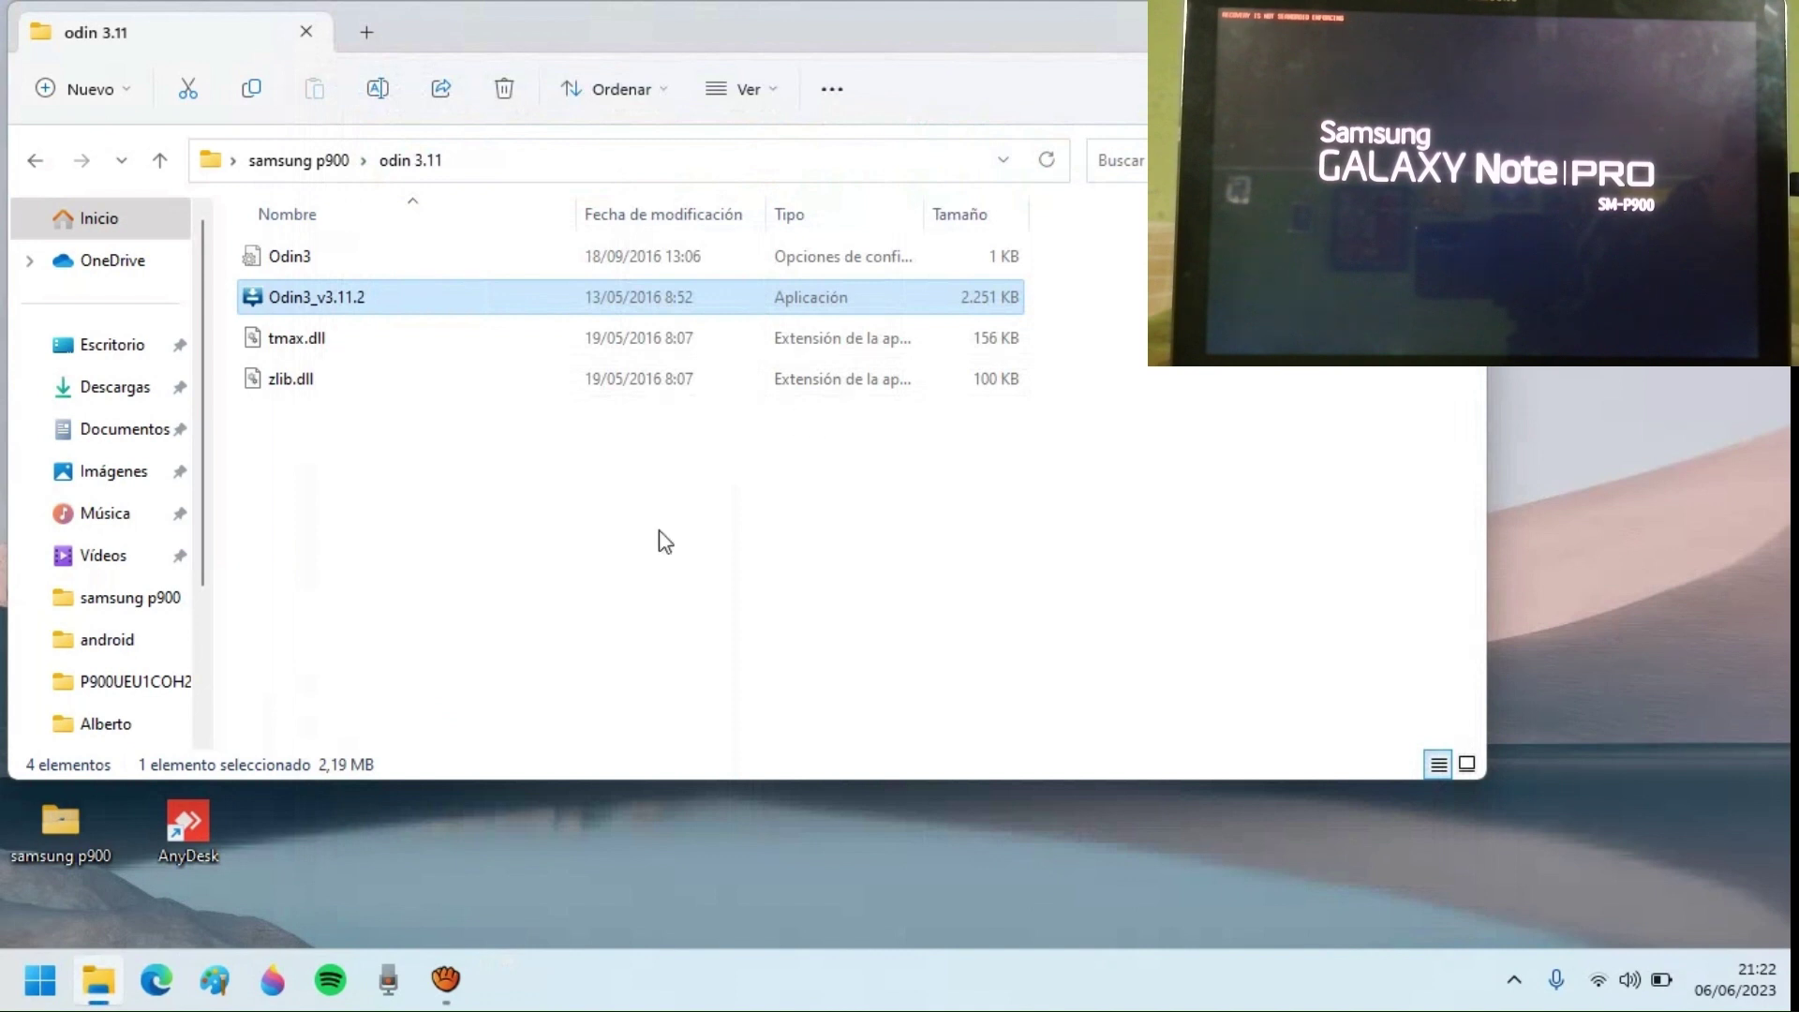
click(435, 553)
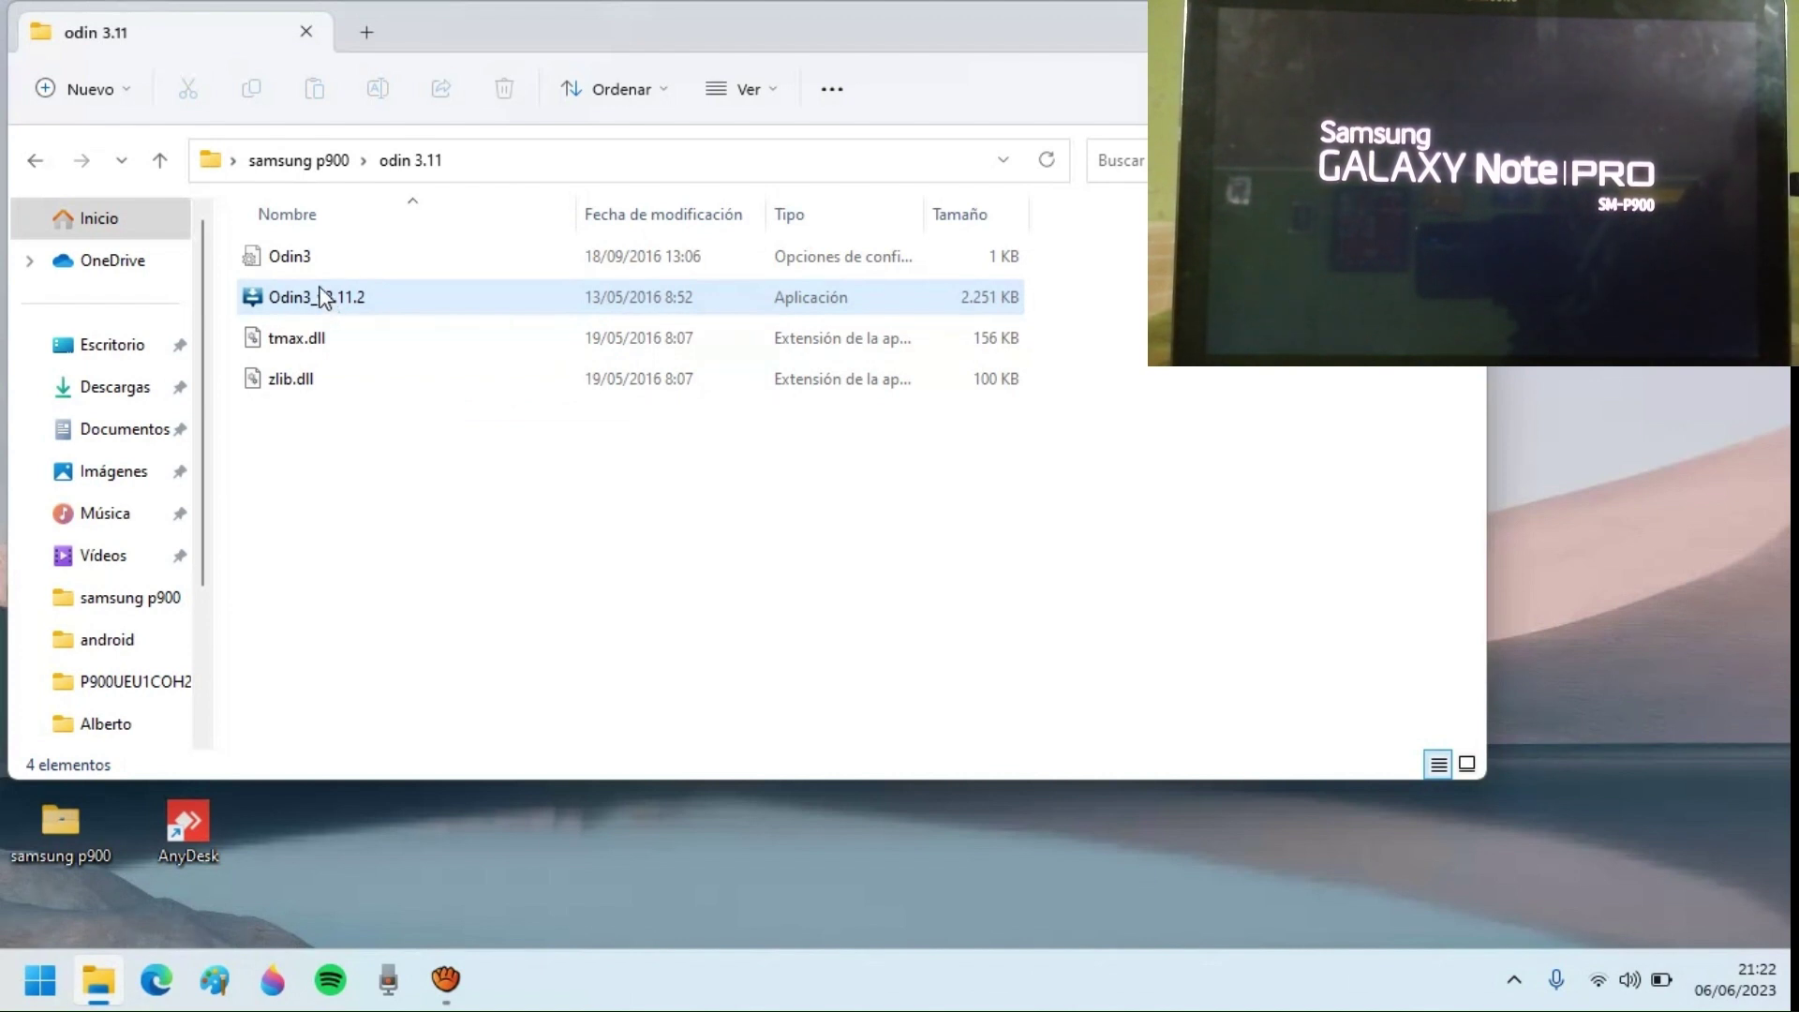
Relaunch Odin3_v3.11.2 and load twrp-2.8.7.0-v1a3gxx.img as the AP file
double_click(320, 297)
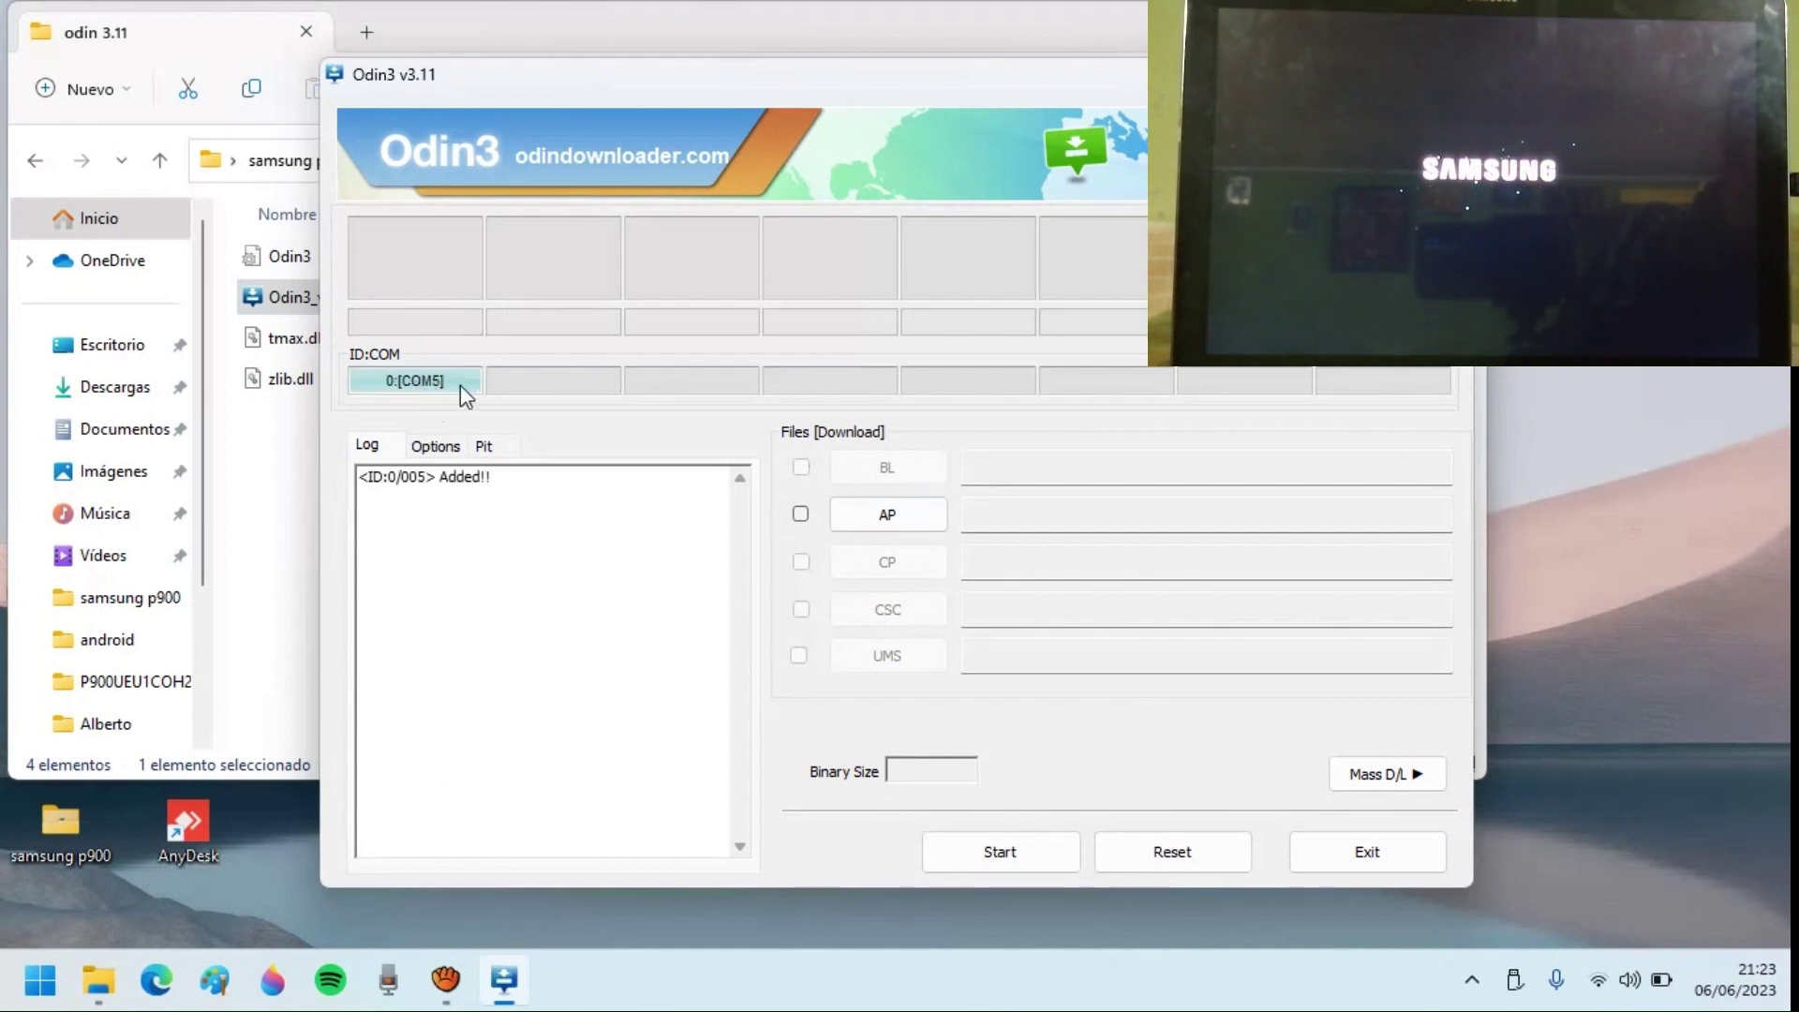
click(886, 523)
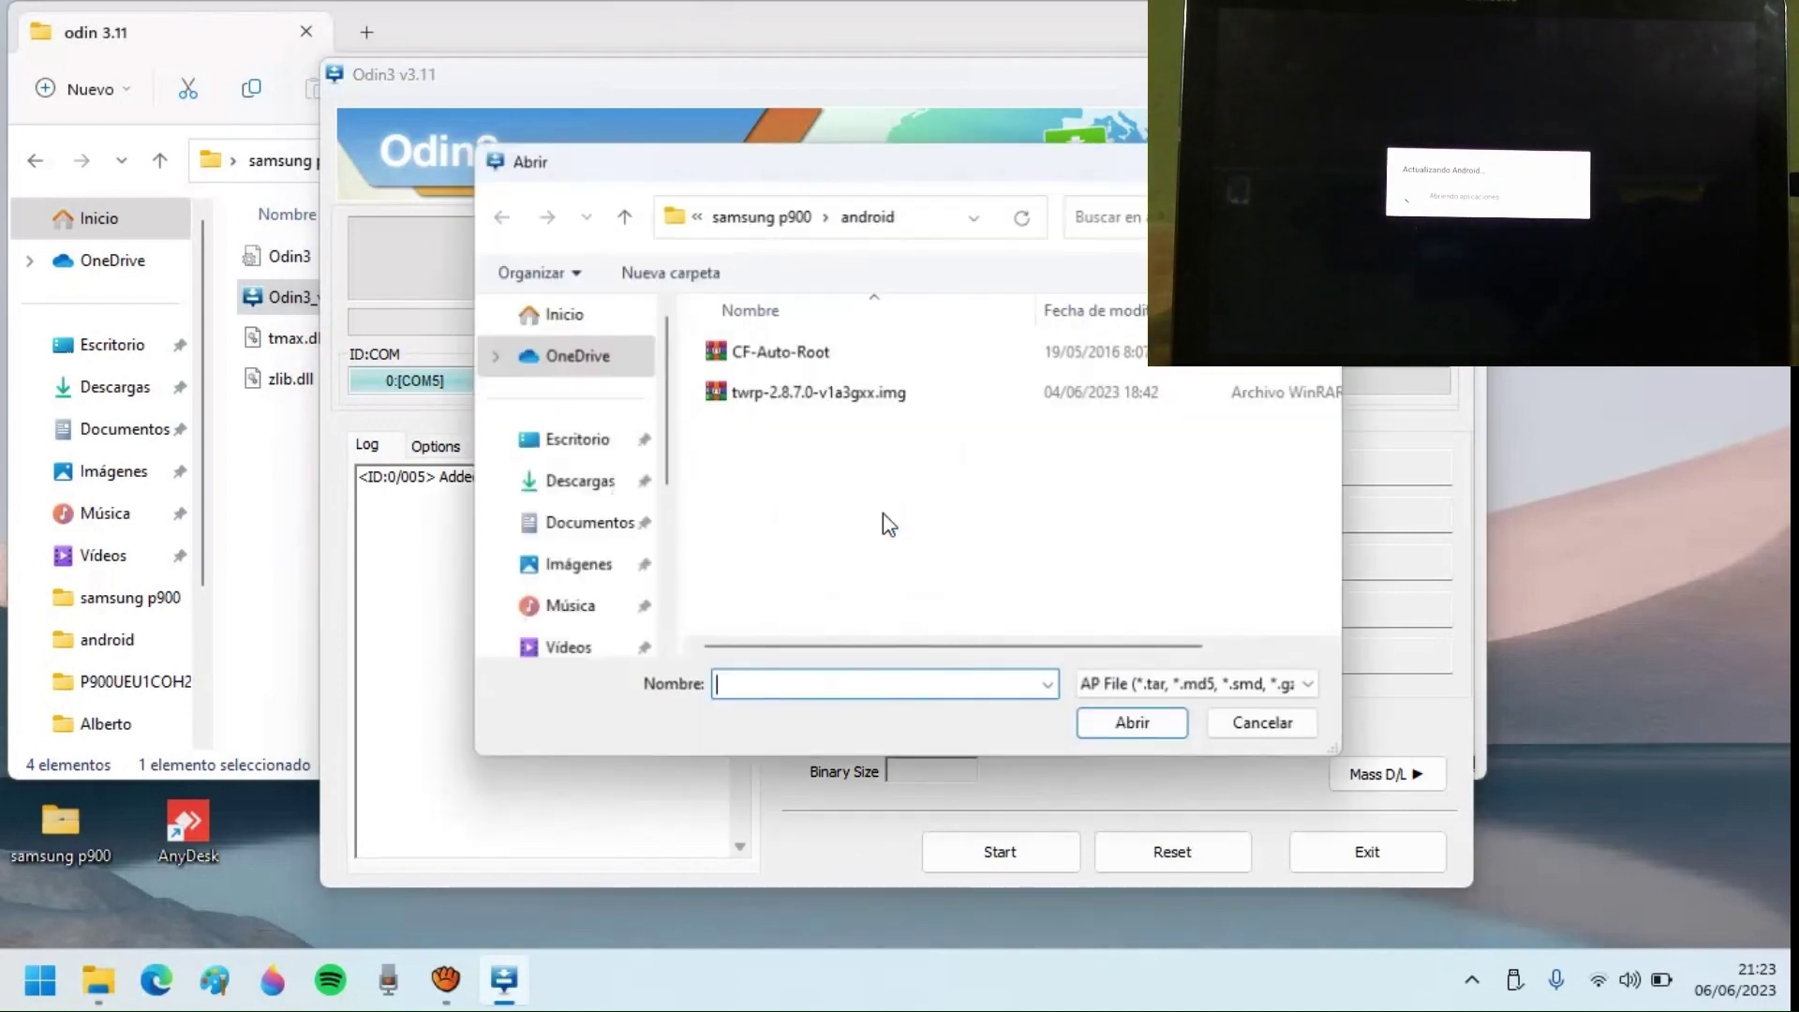
click(778, 398)
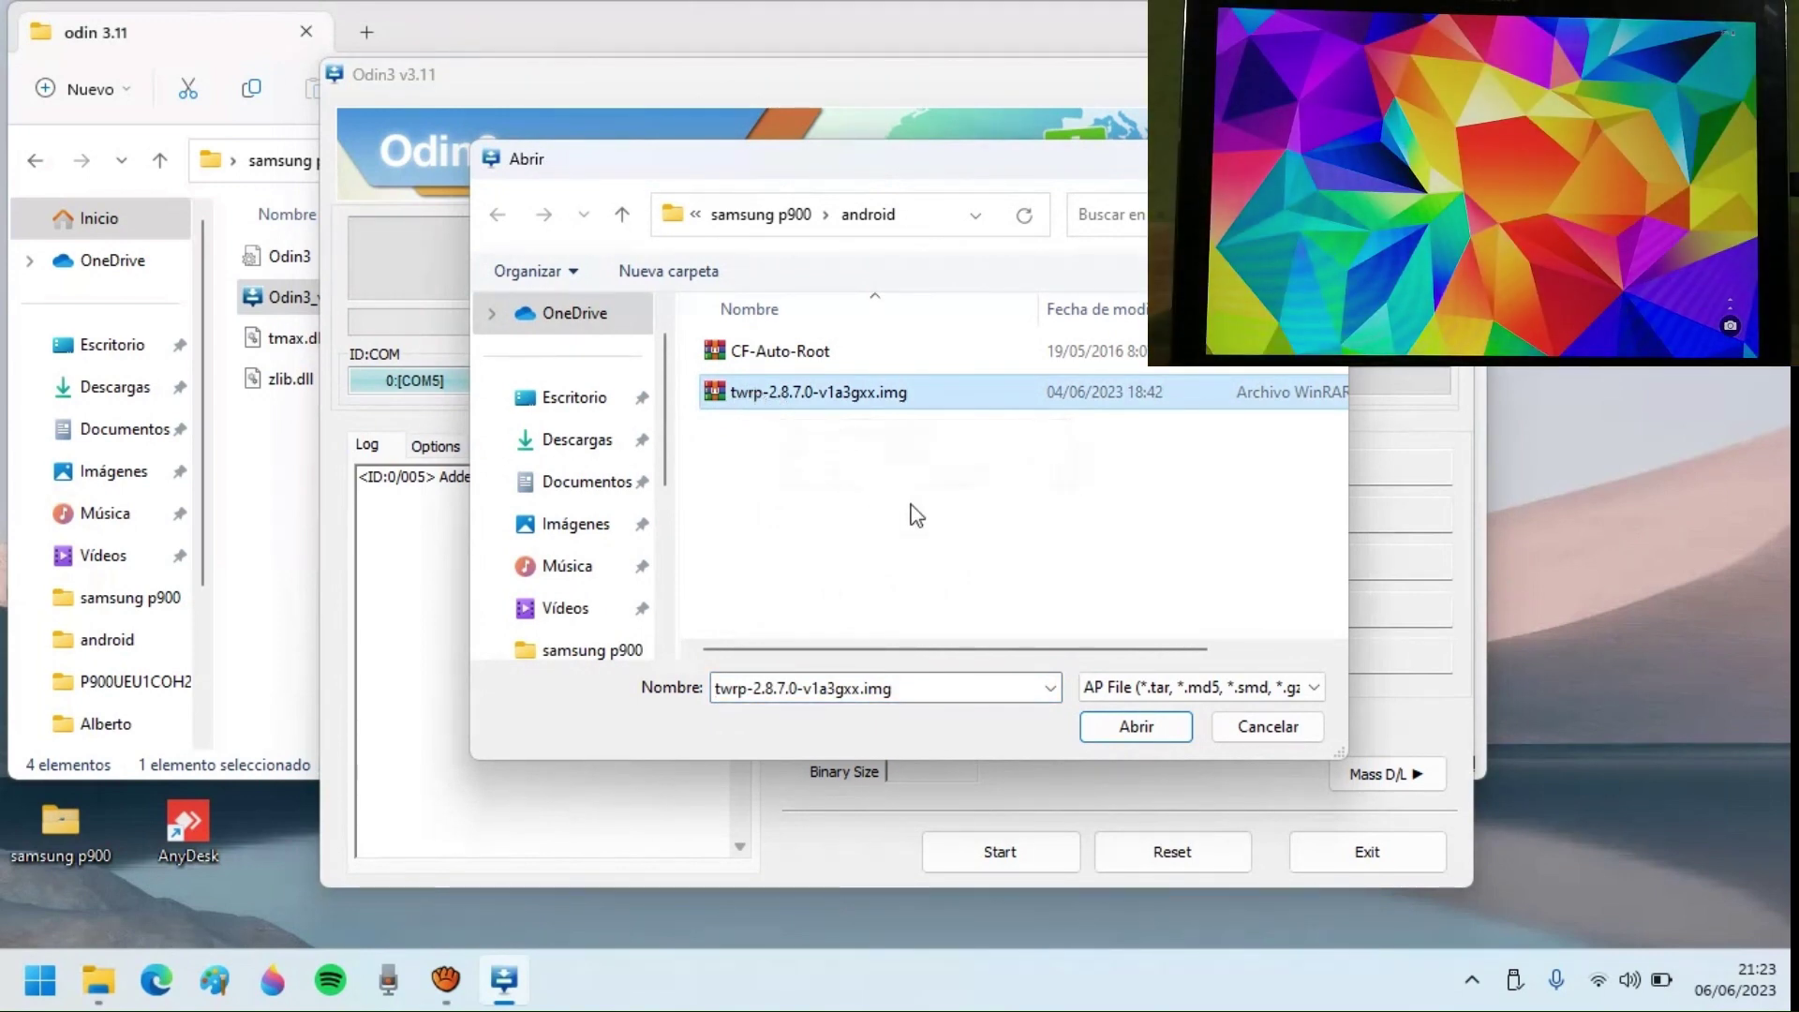
click(1131, 729)
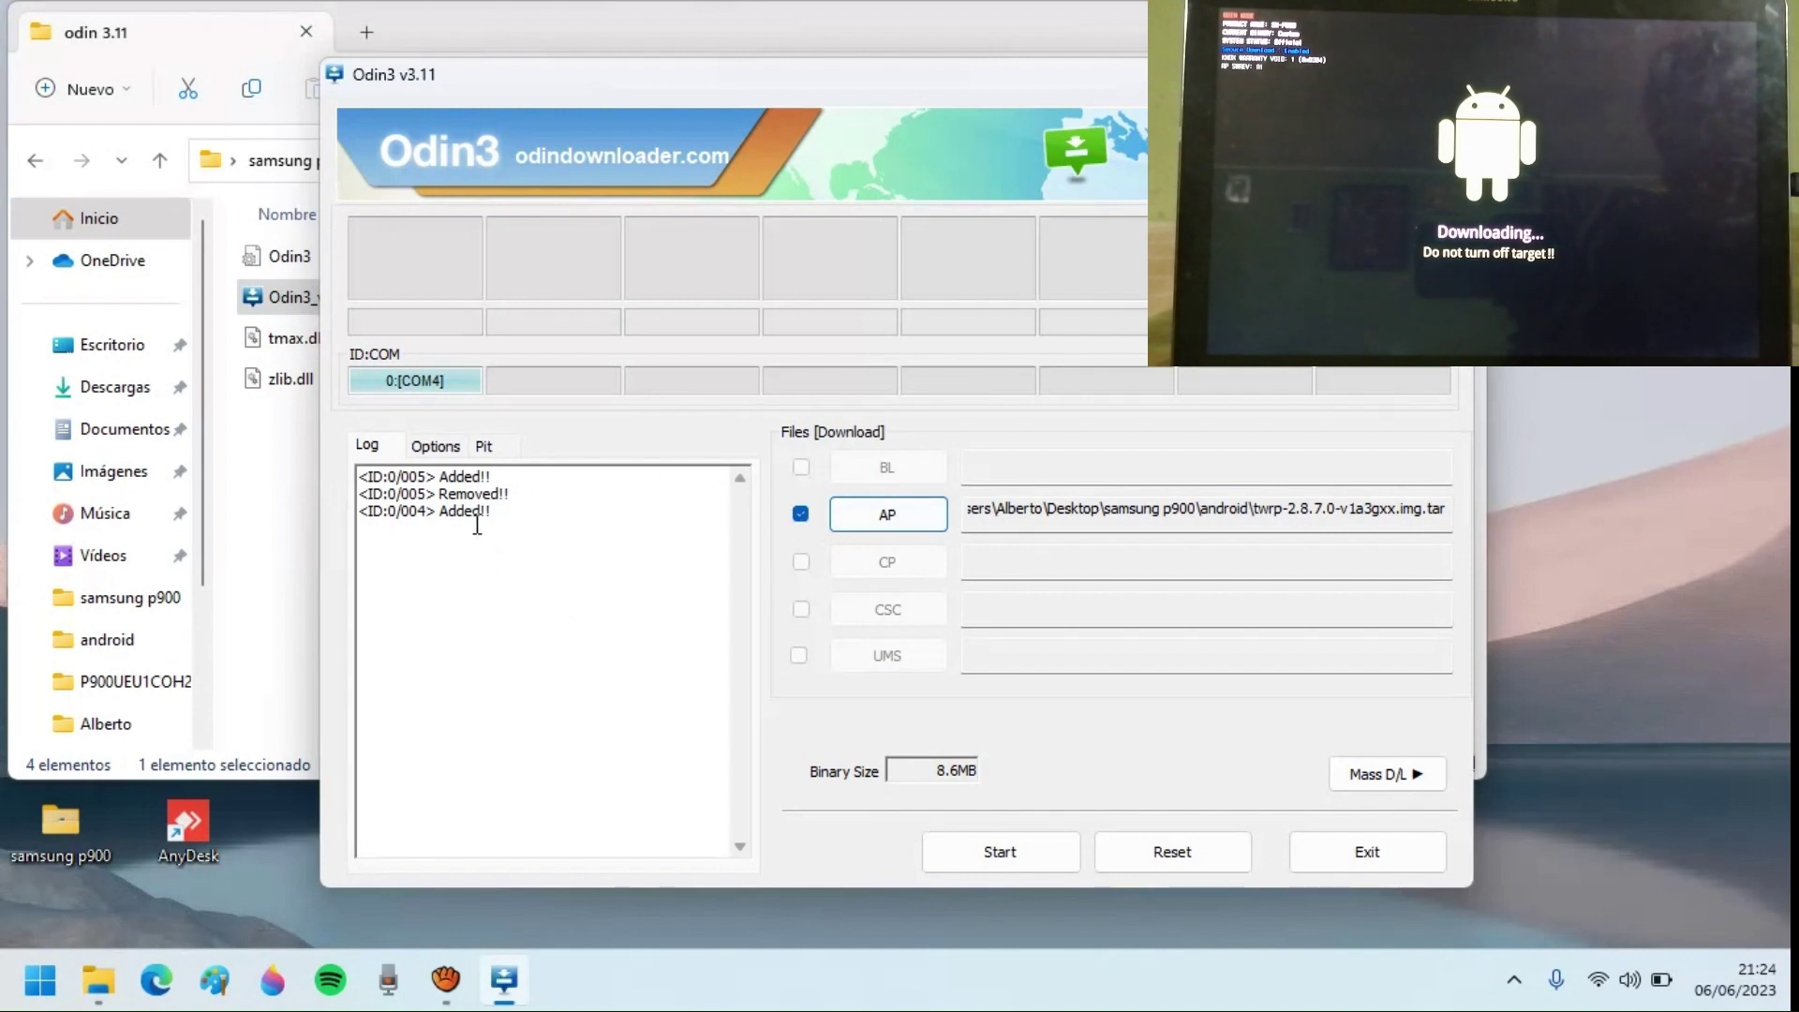
Flash the TWRP recovery image to the tablet and close Odin once the tablet restarts
drag(498, 512, 214, 500)
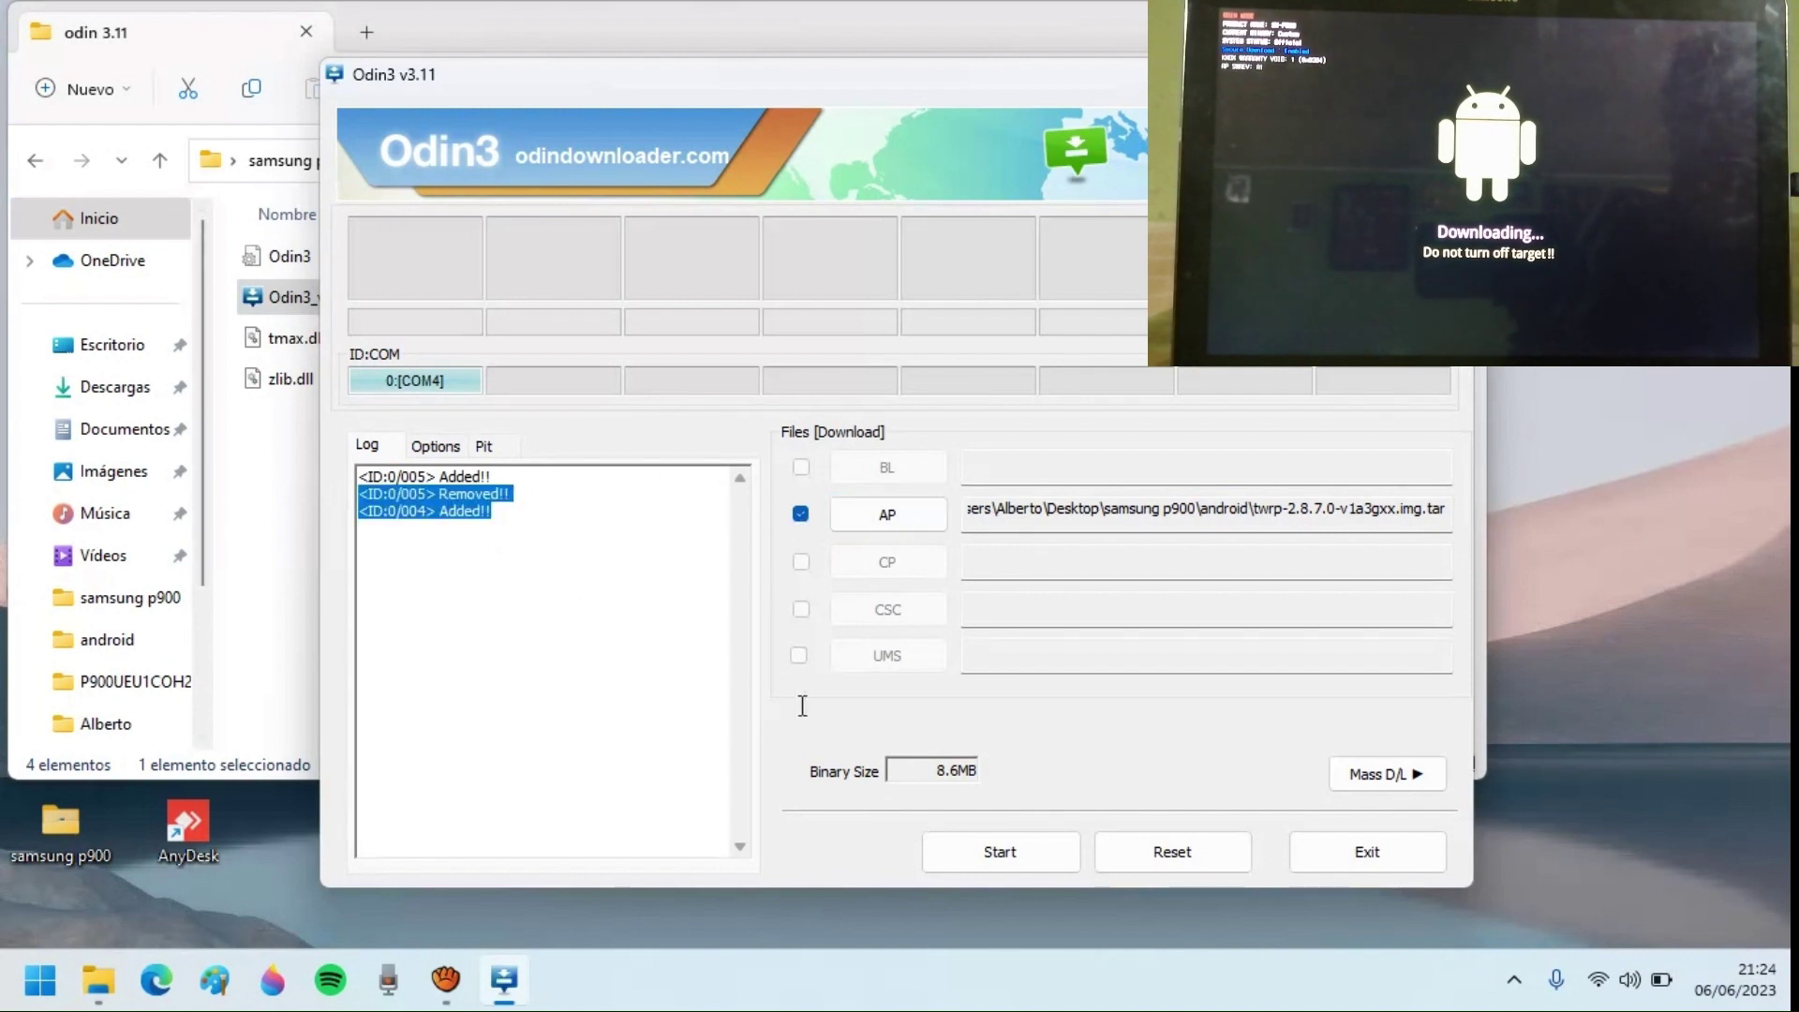
click(1053, 843)
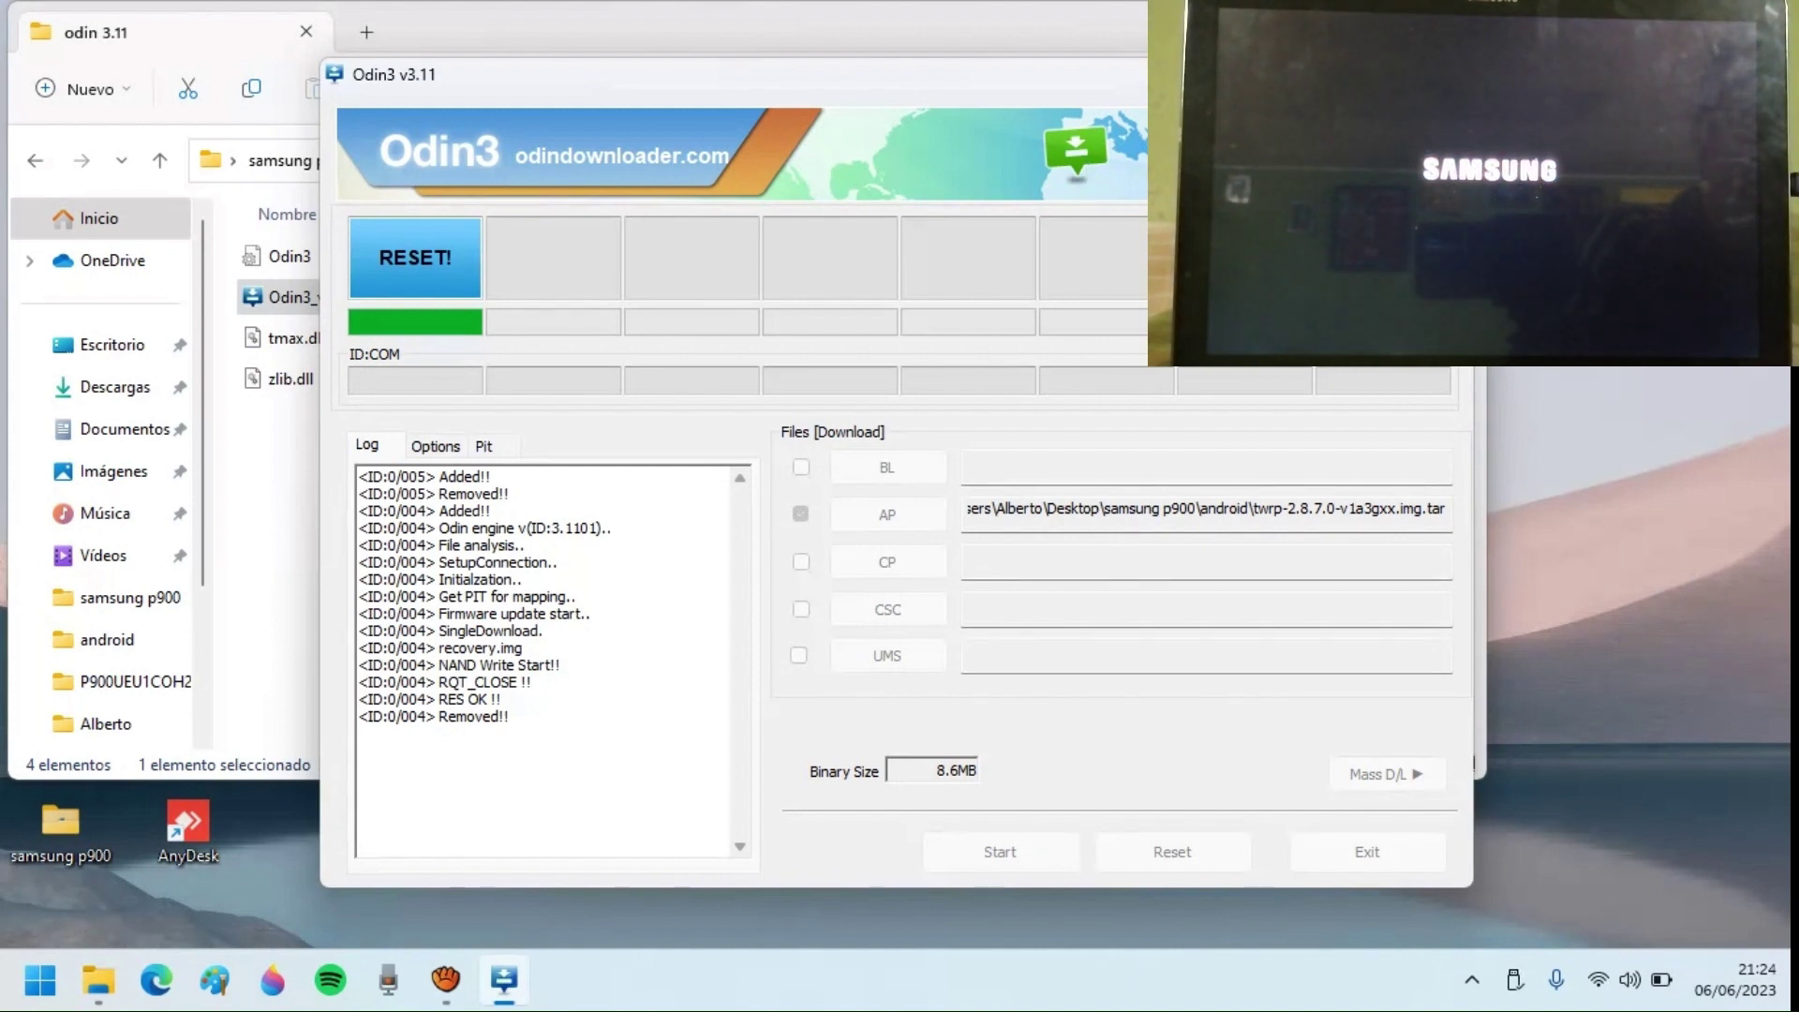
key(alt+F4)
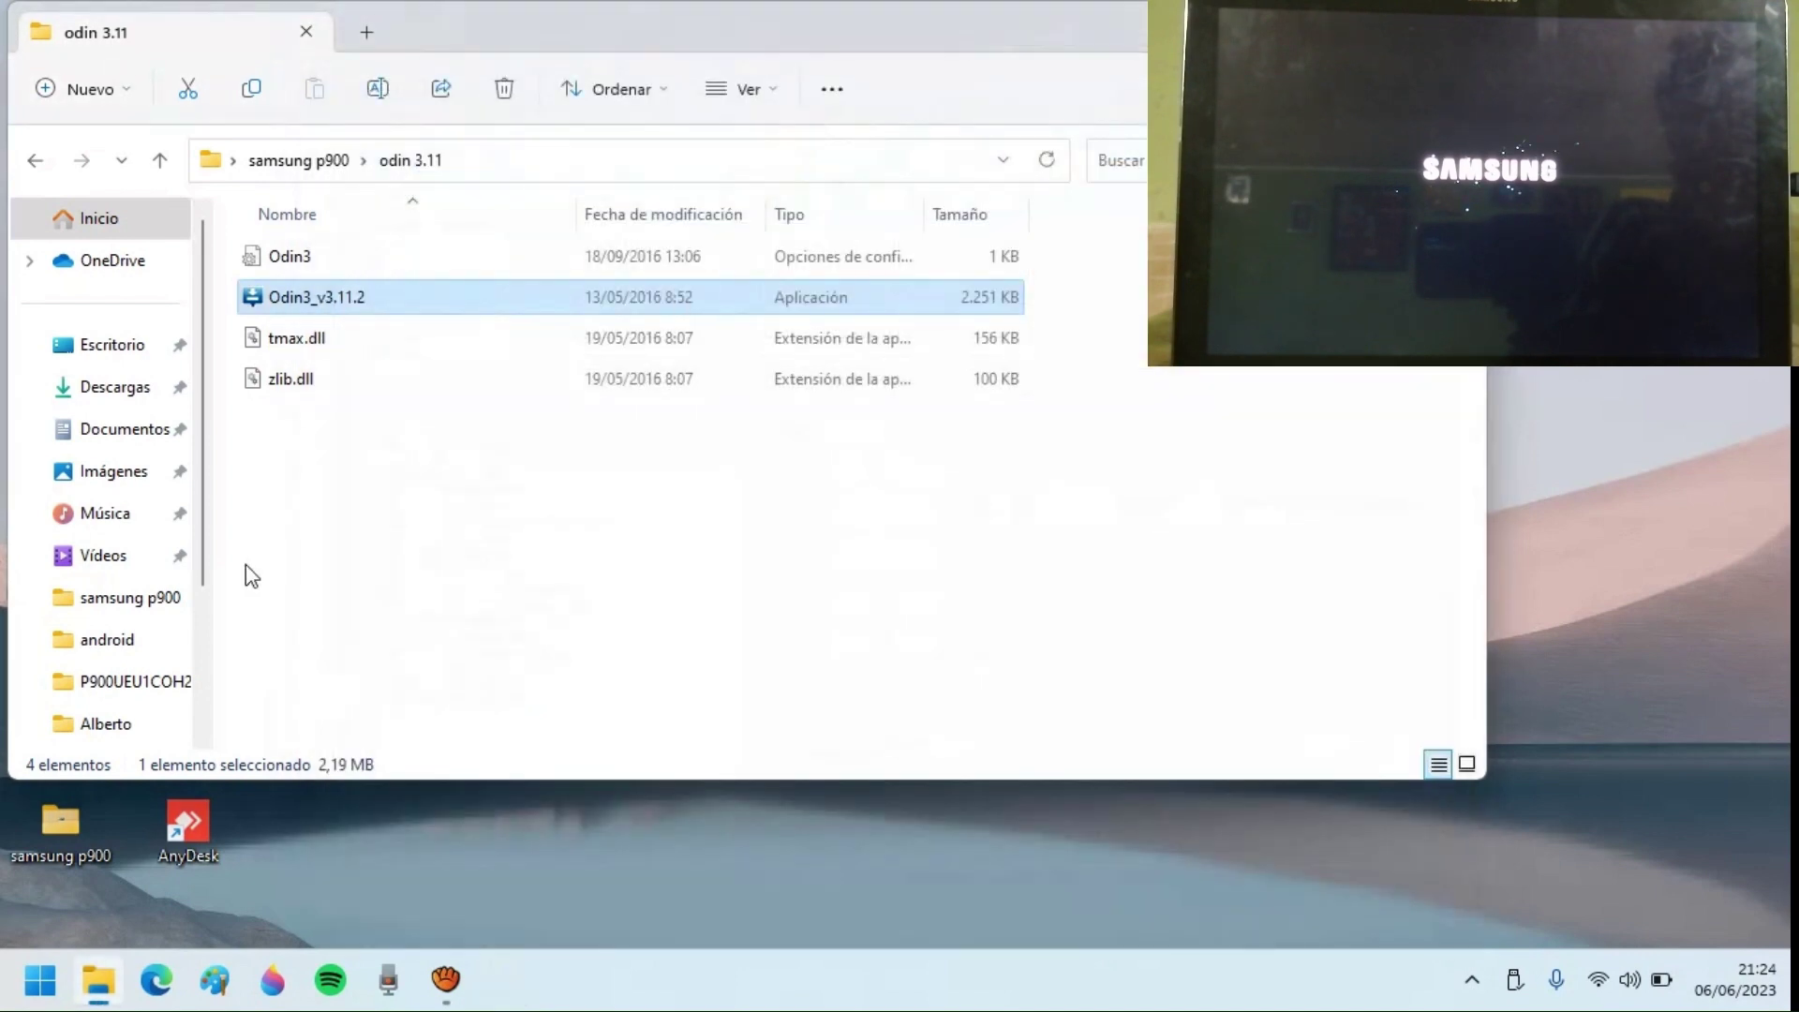
Open the samsung p900 android folder and locate the lineage-14.1-20220107-UNOFFICIAL-v1a3g and open_gapps-arm-7.1-micro-20220215 archives
click(31, 162)
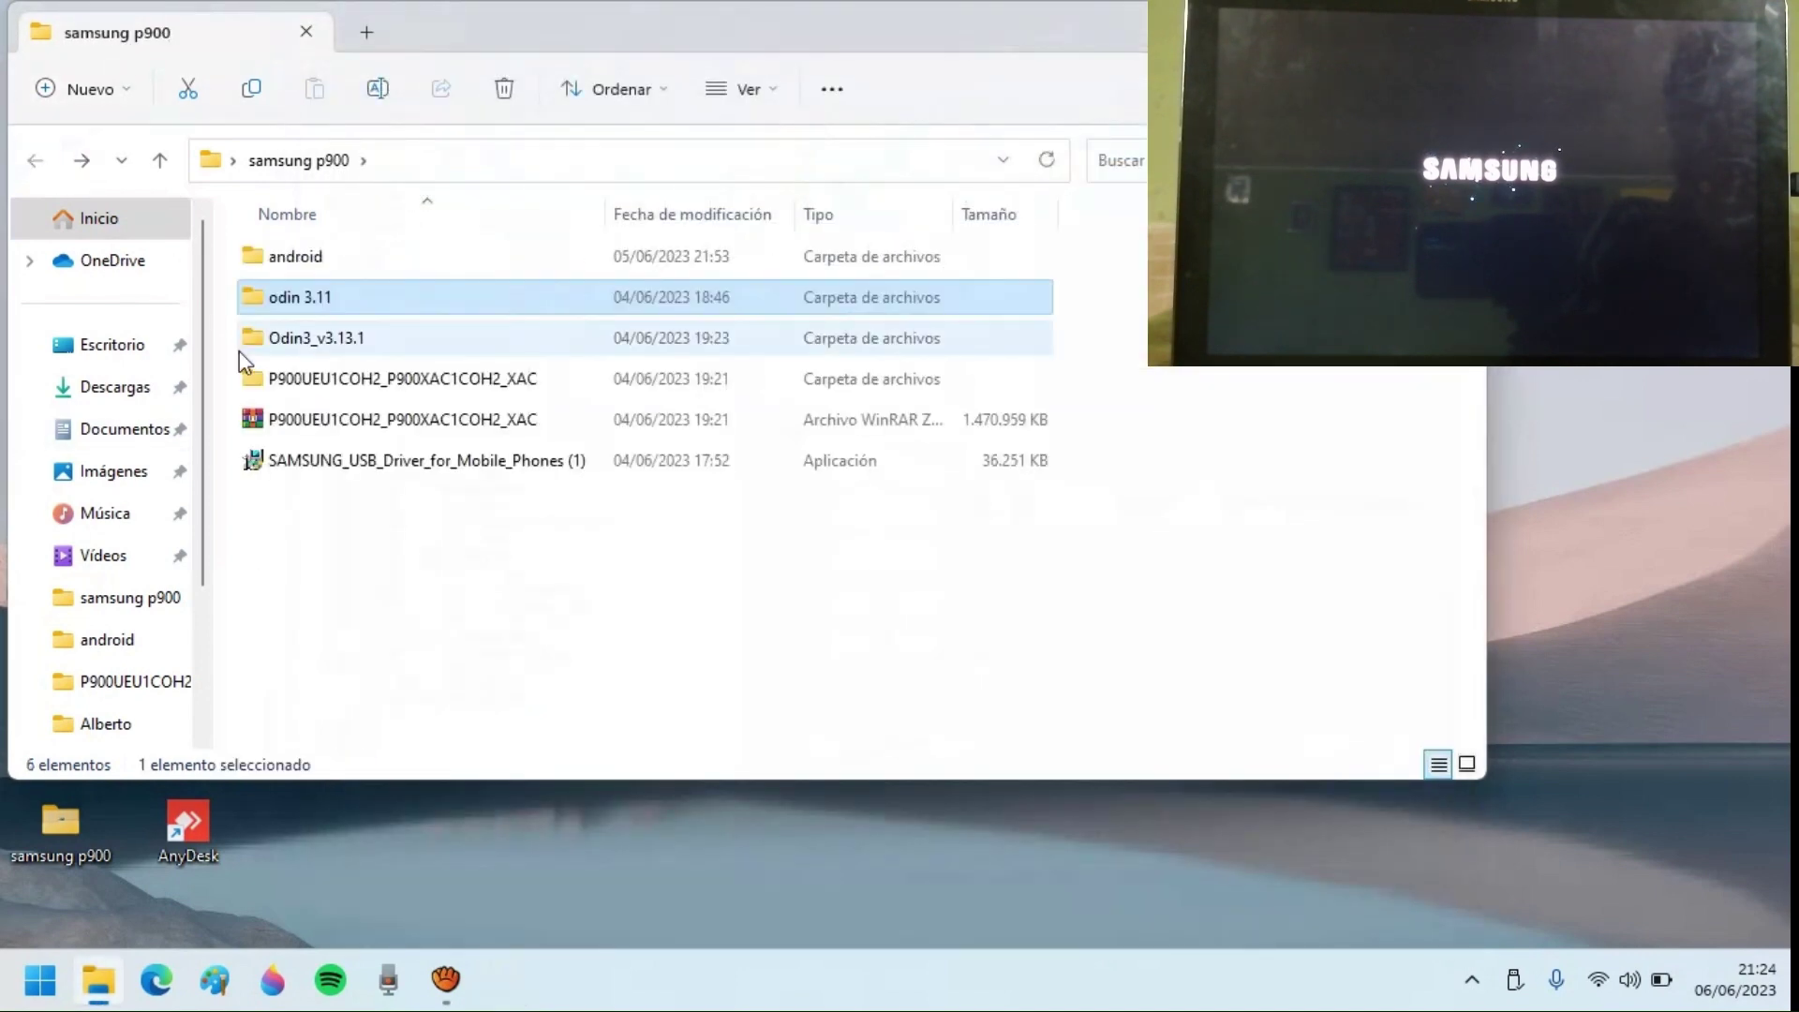
click(293, 266)
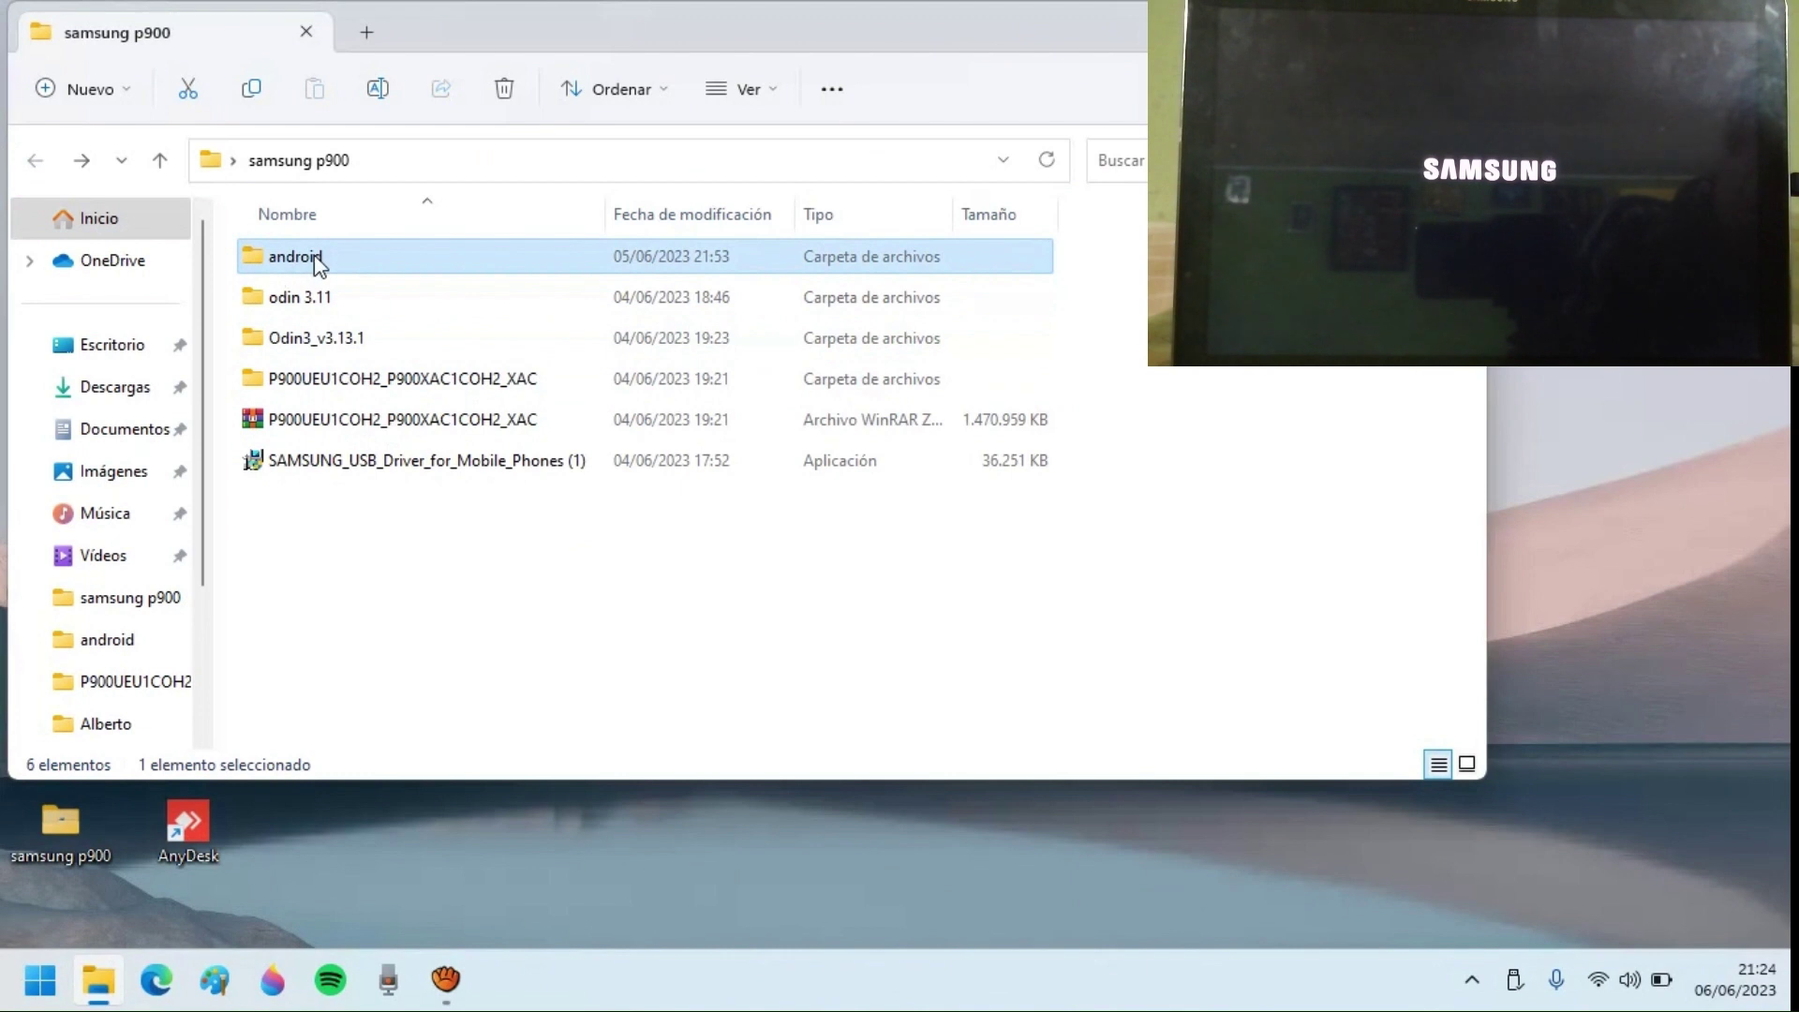
double_click(313, 254)
click(300, 298)
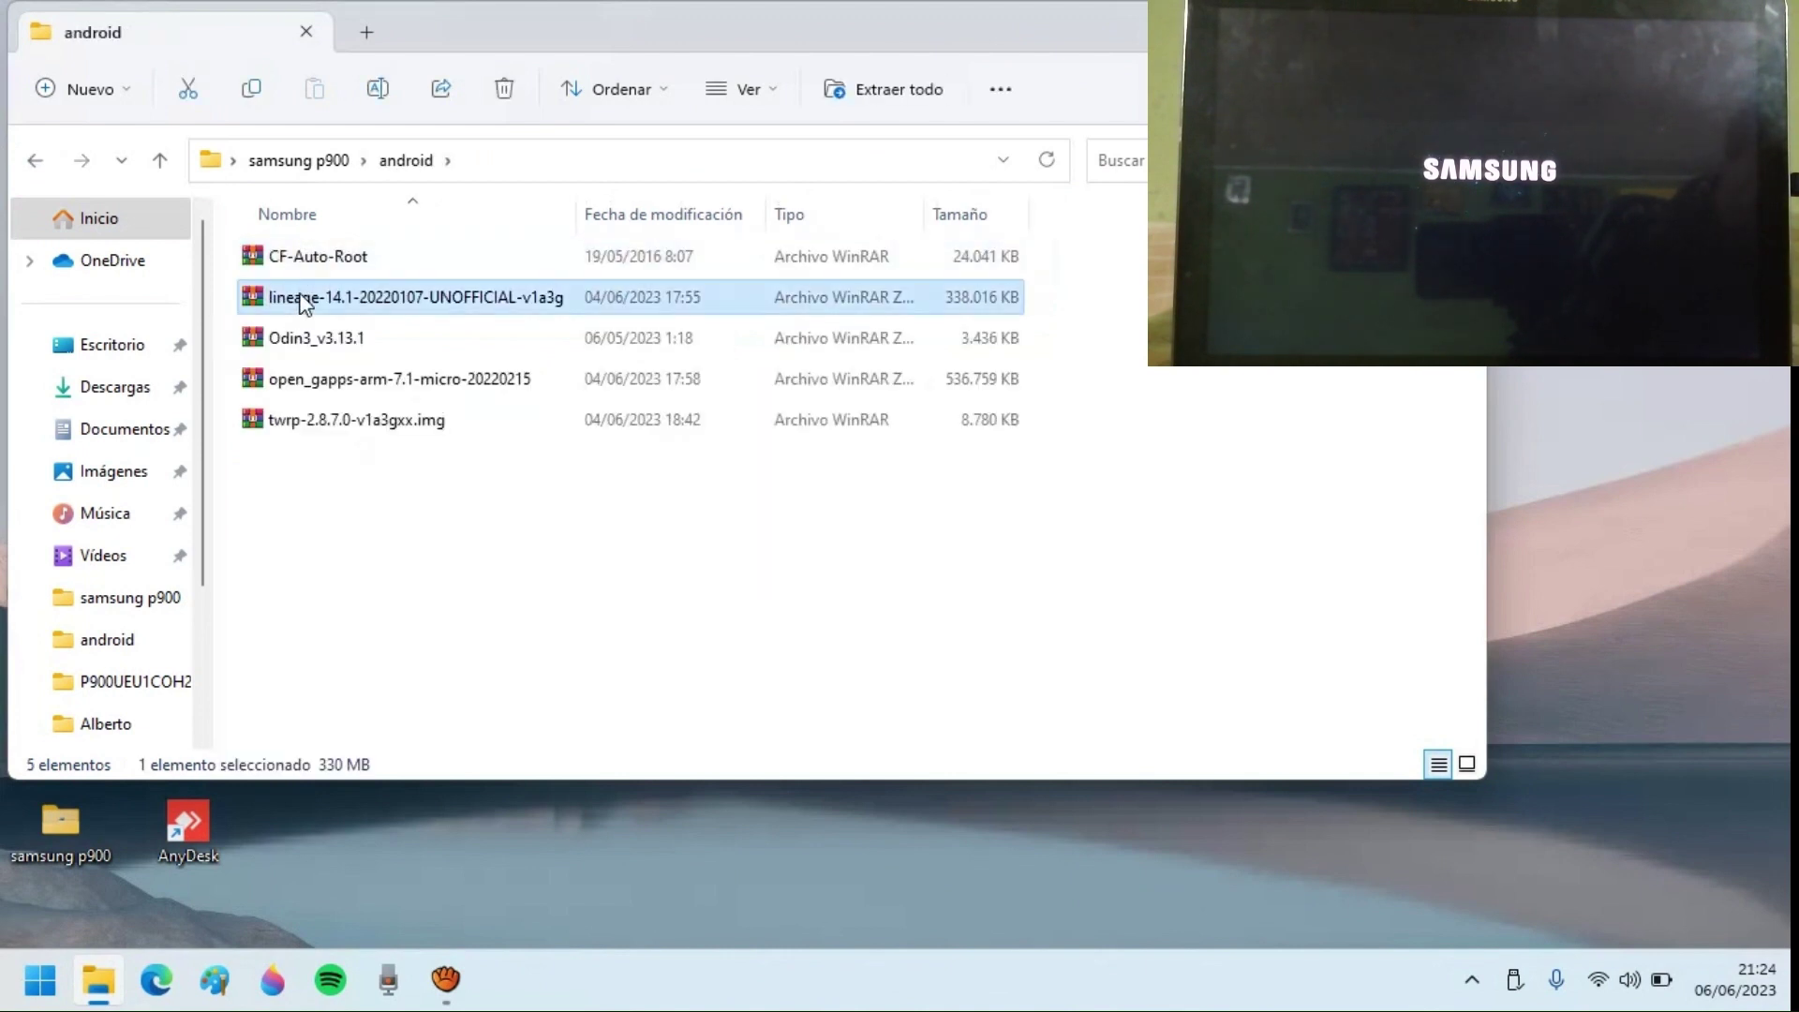
click(321, 380)
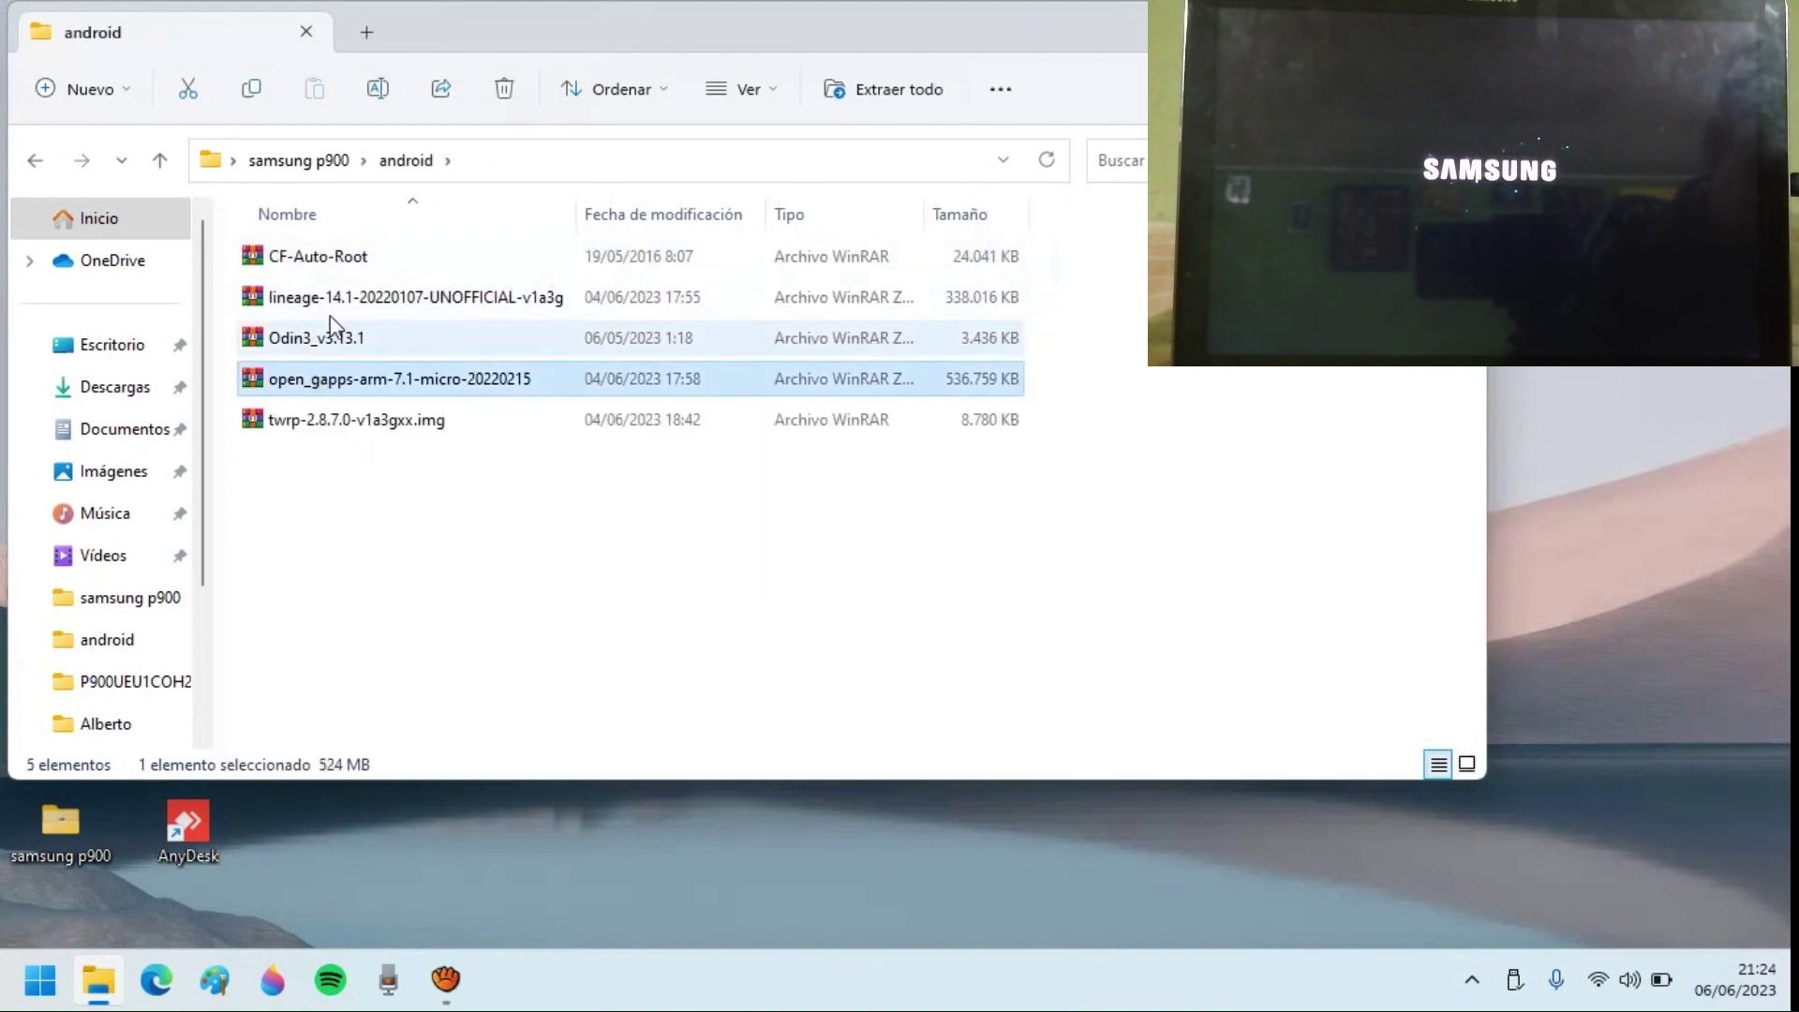
click(344, 298)
click(323, 380)
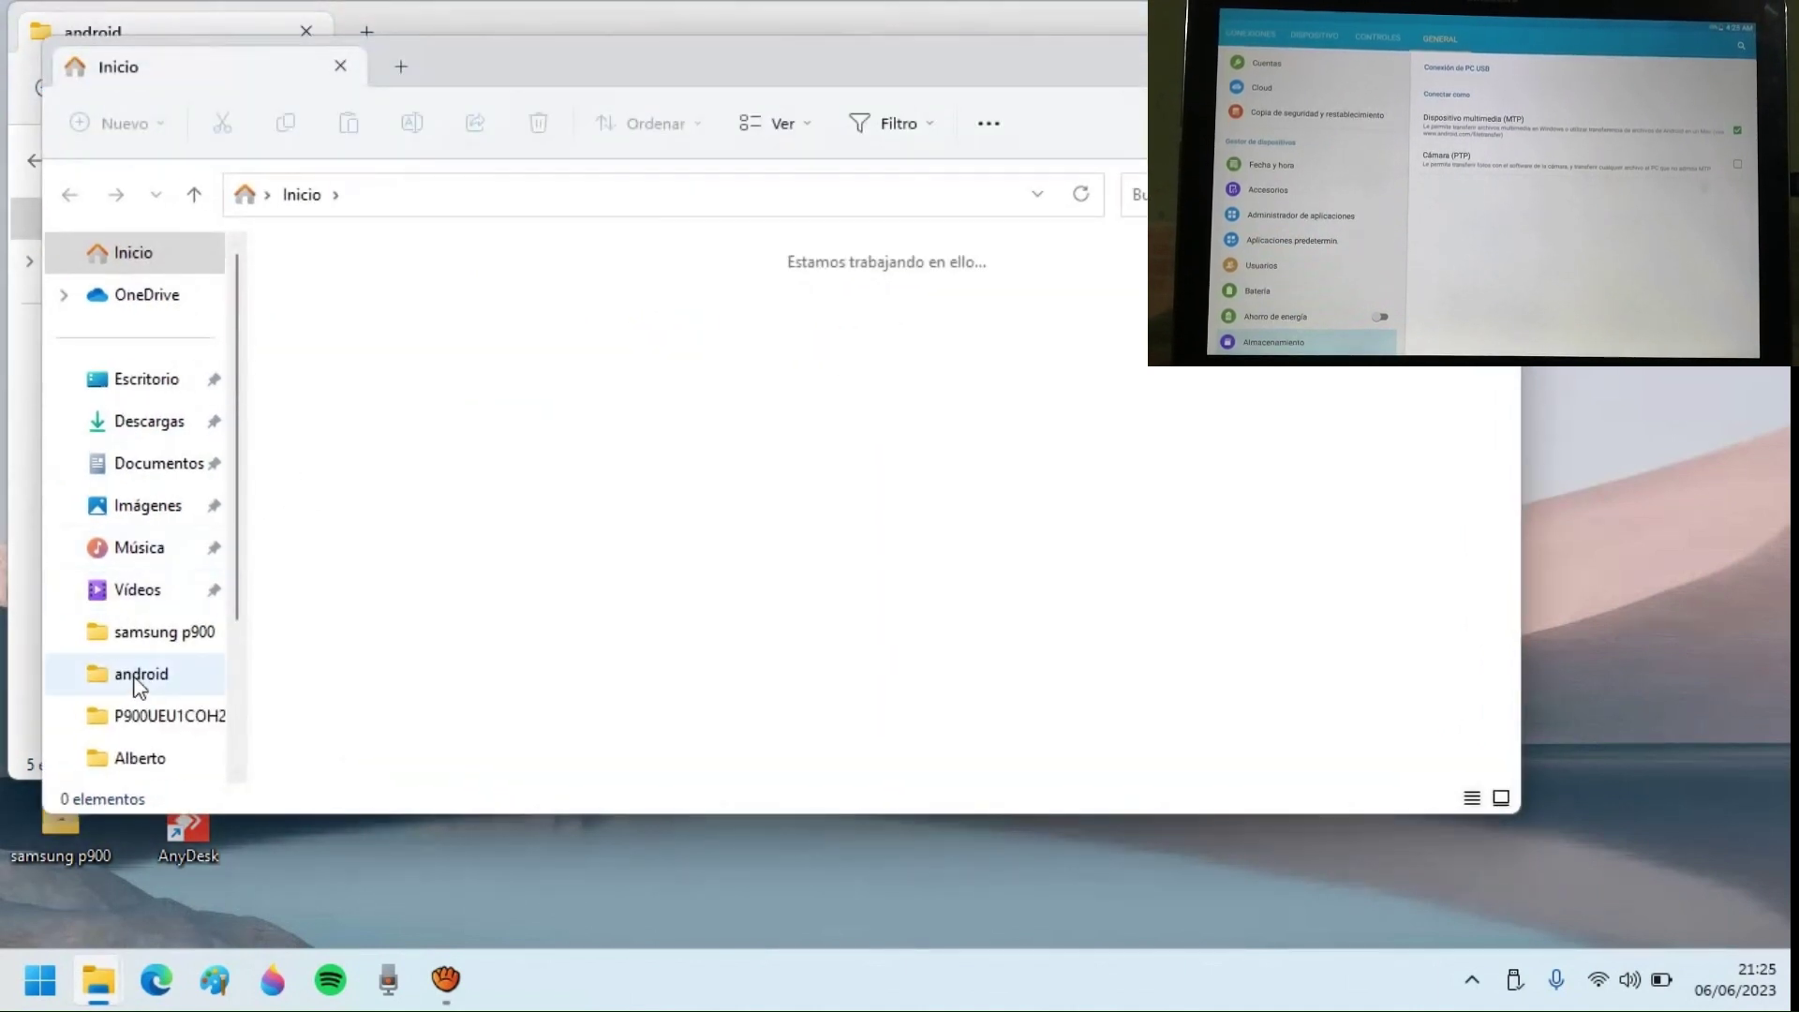
Open the connected Galaxy Note PRO from Este equipo in the second File Explorer window
drag(233, 373, 242, 671)
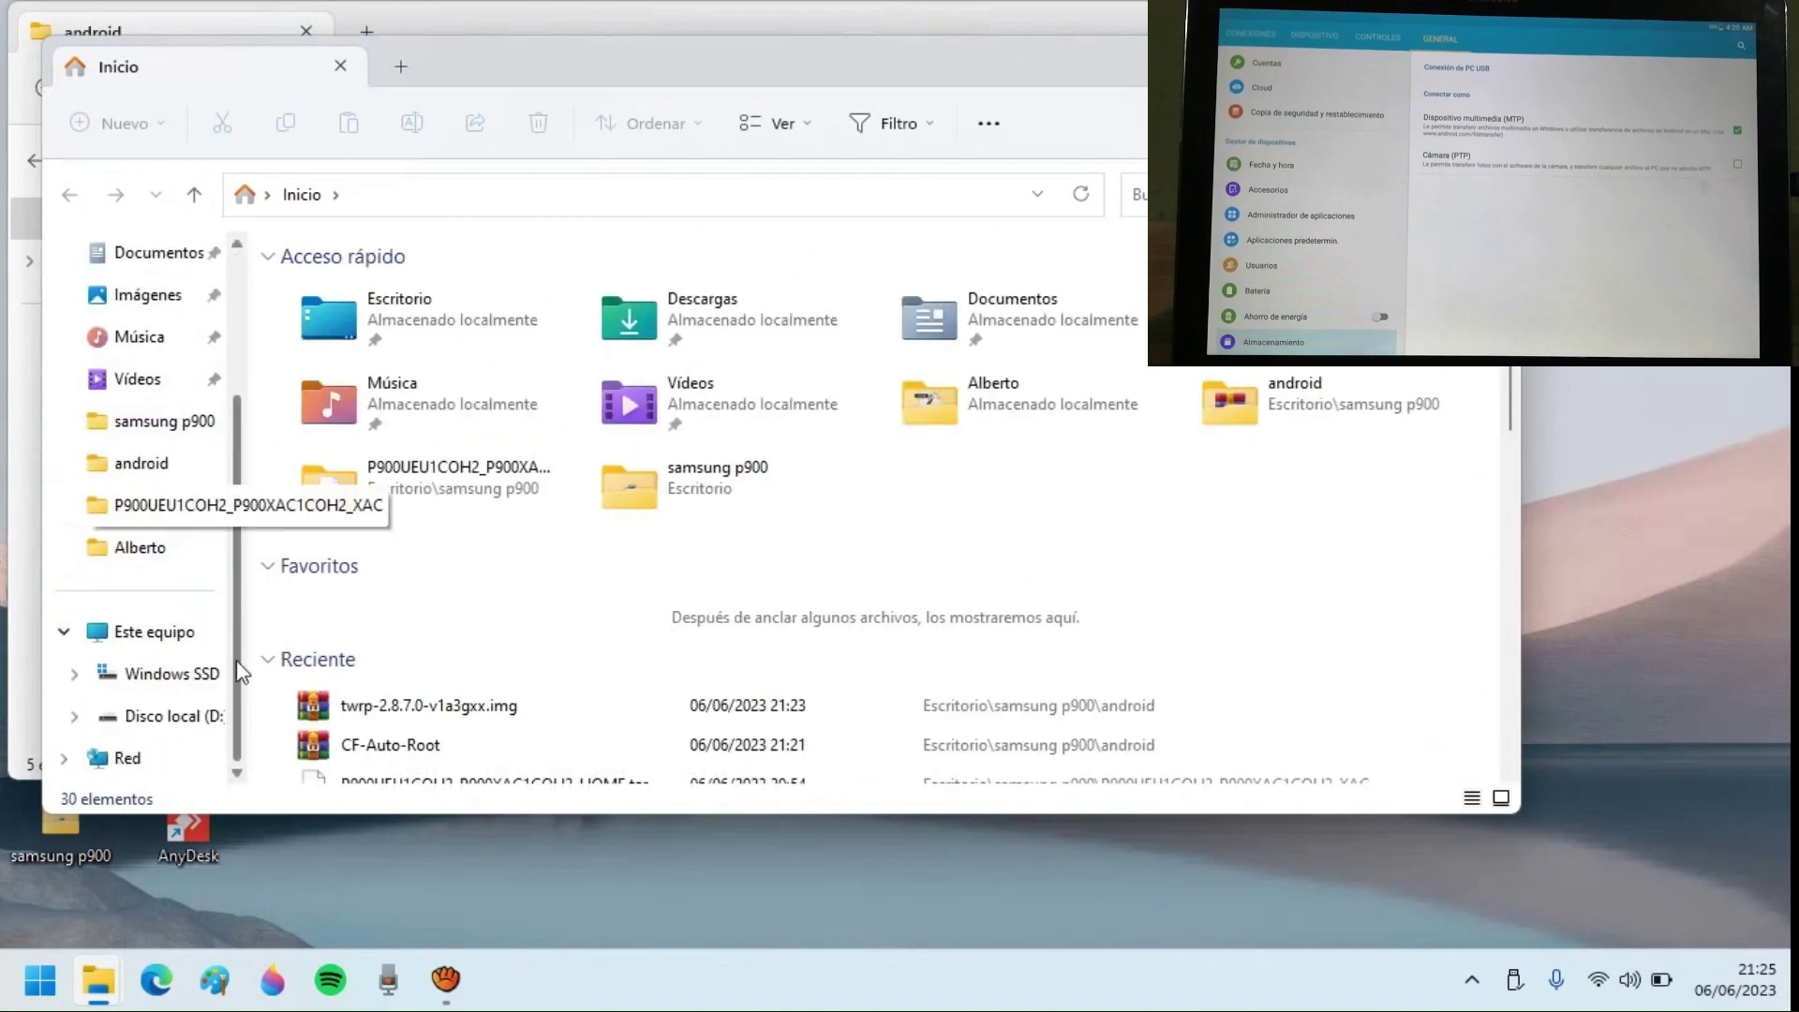
click(178, 633)
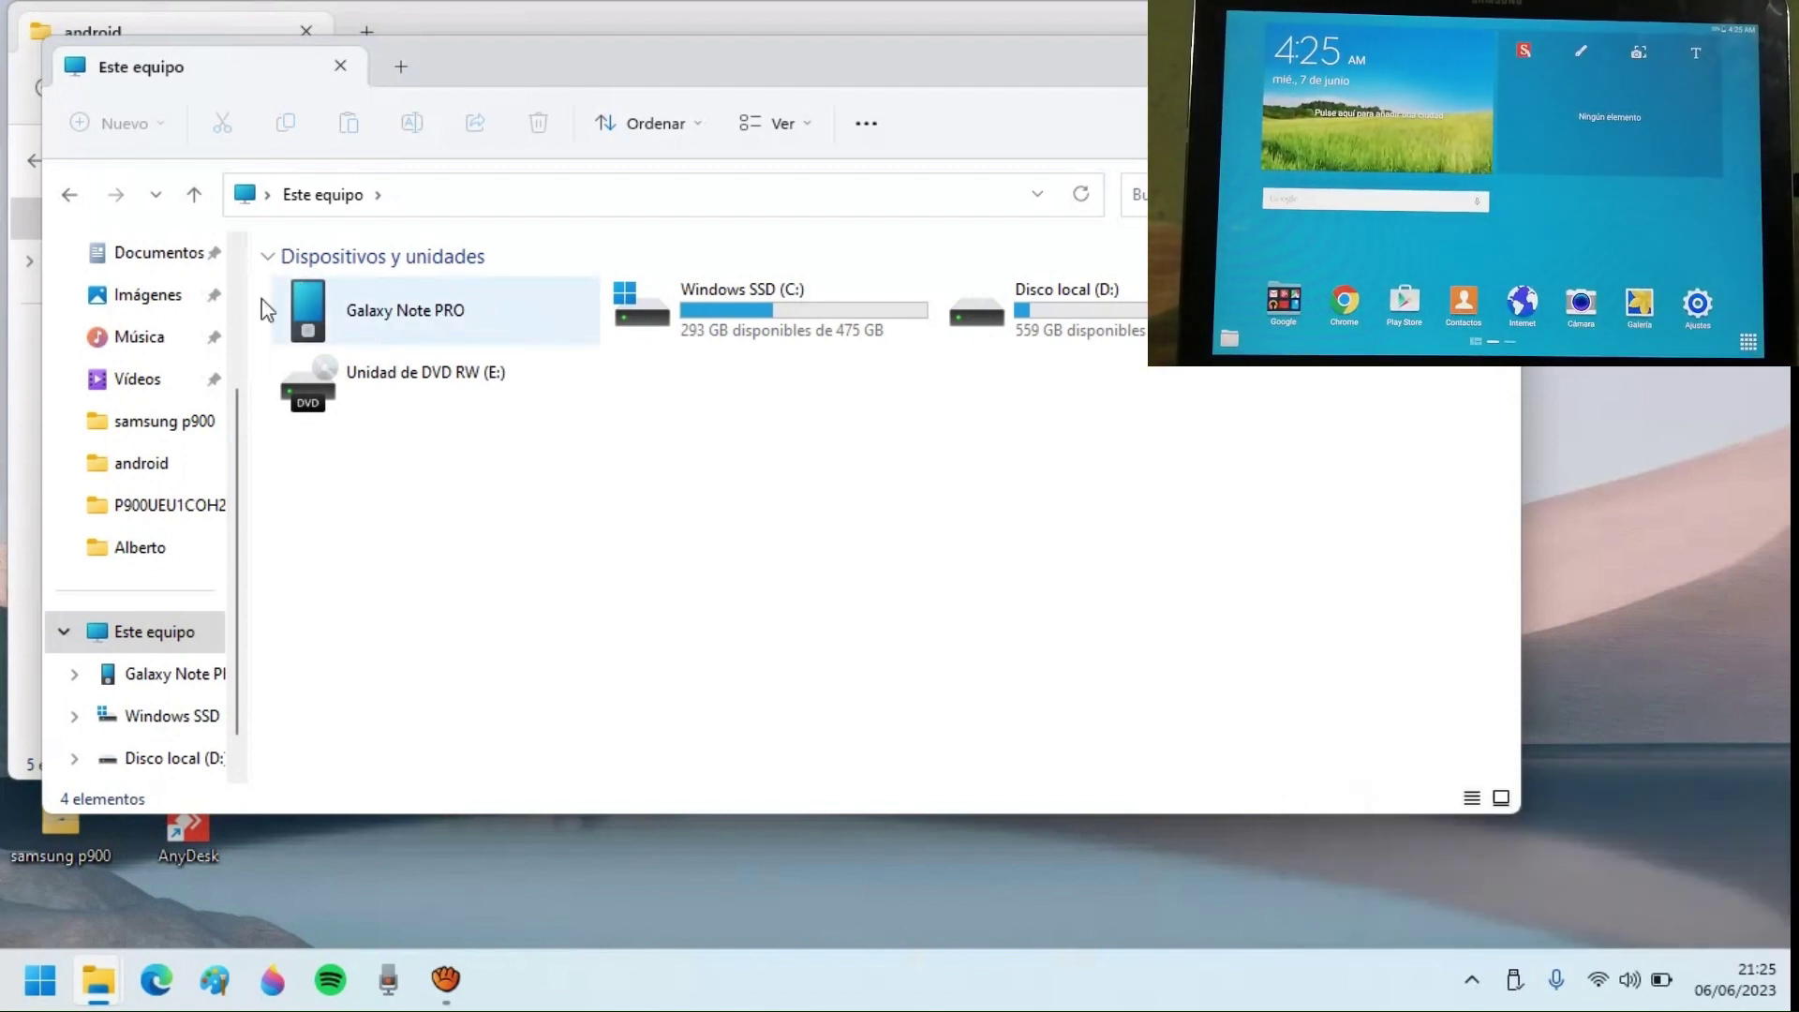
double_click(477, 323)
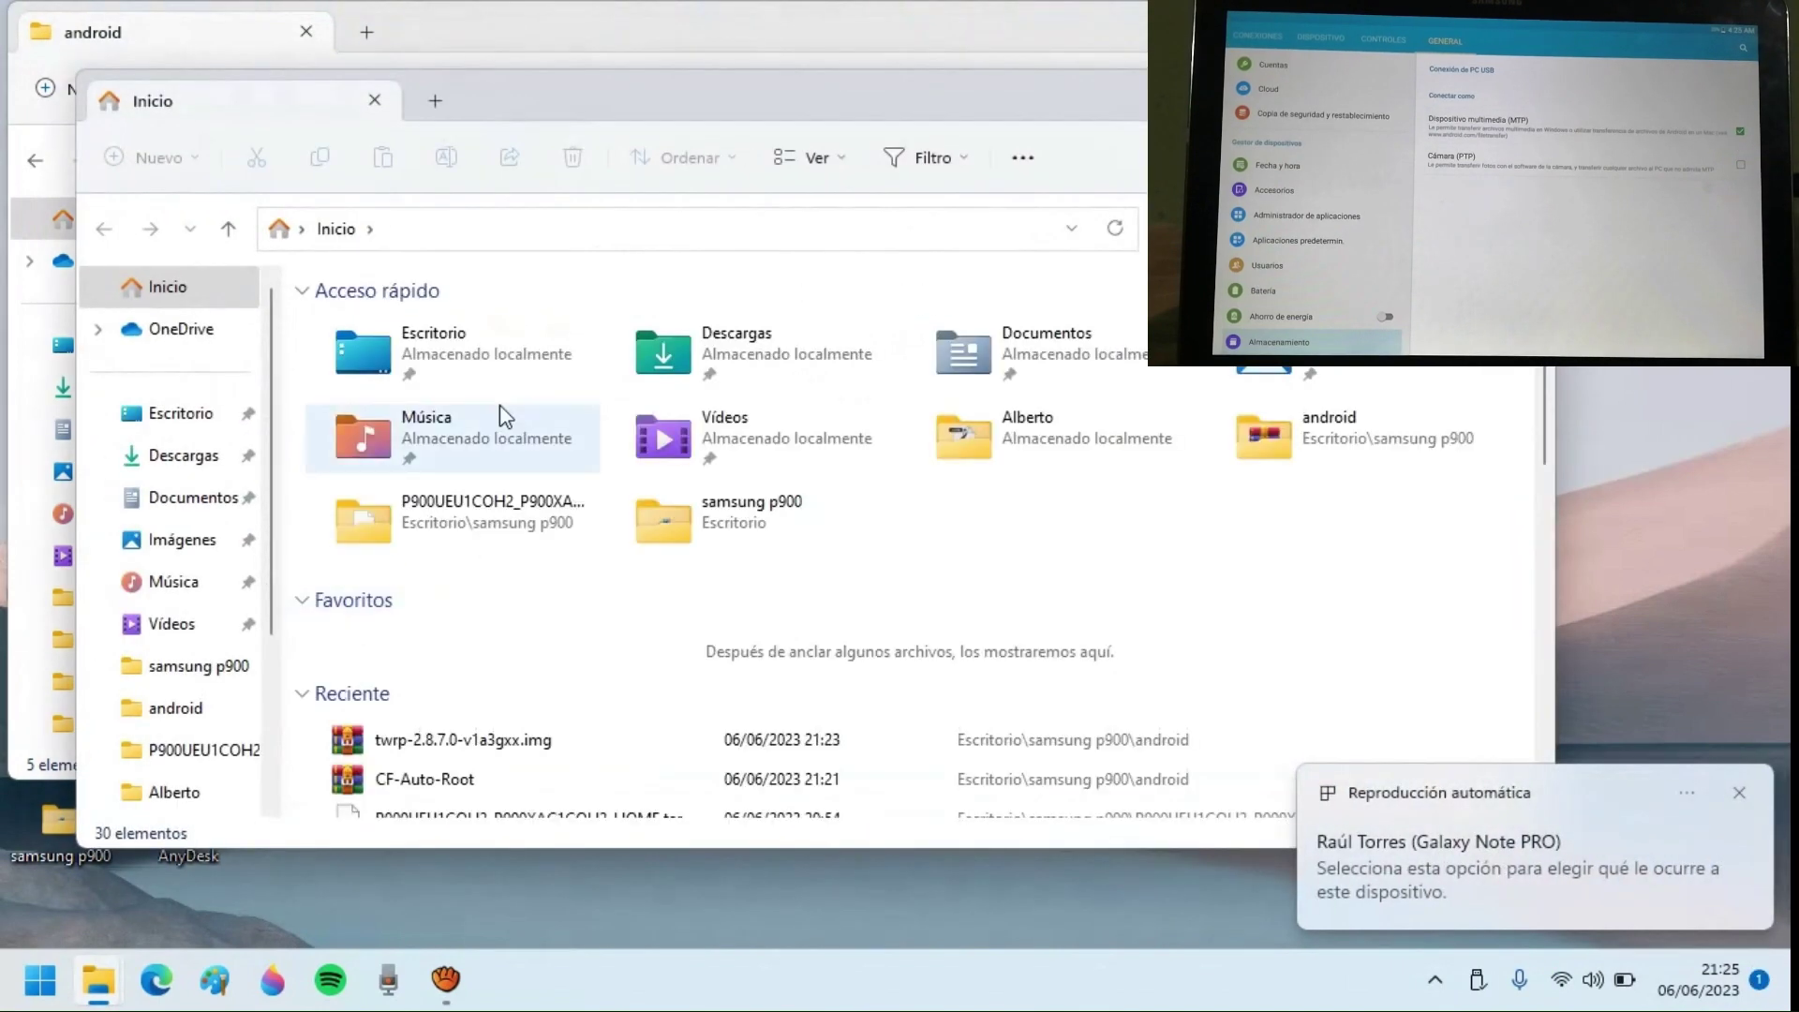
Open the Download folder inside the Tablet storage of the connected Galaxy Note PRO
click(171, 413)
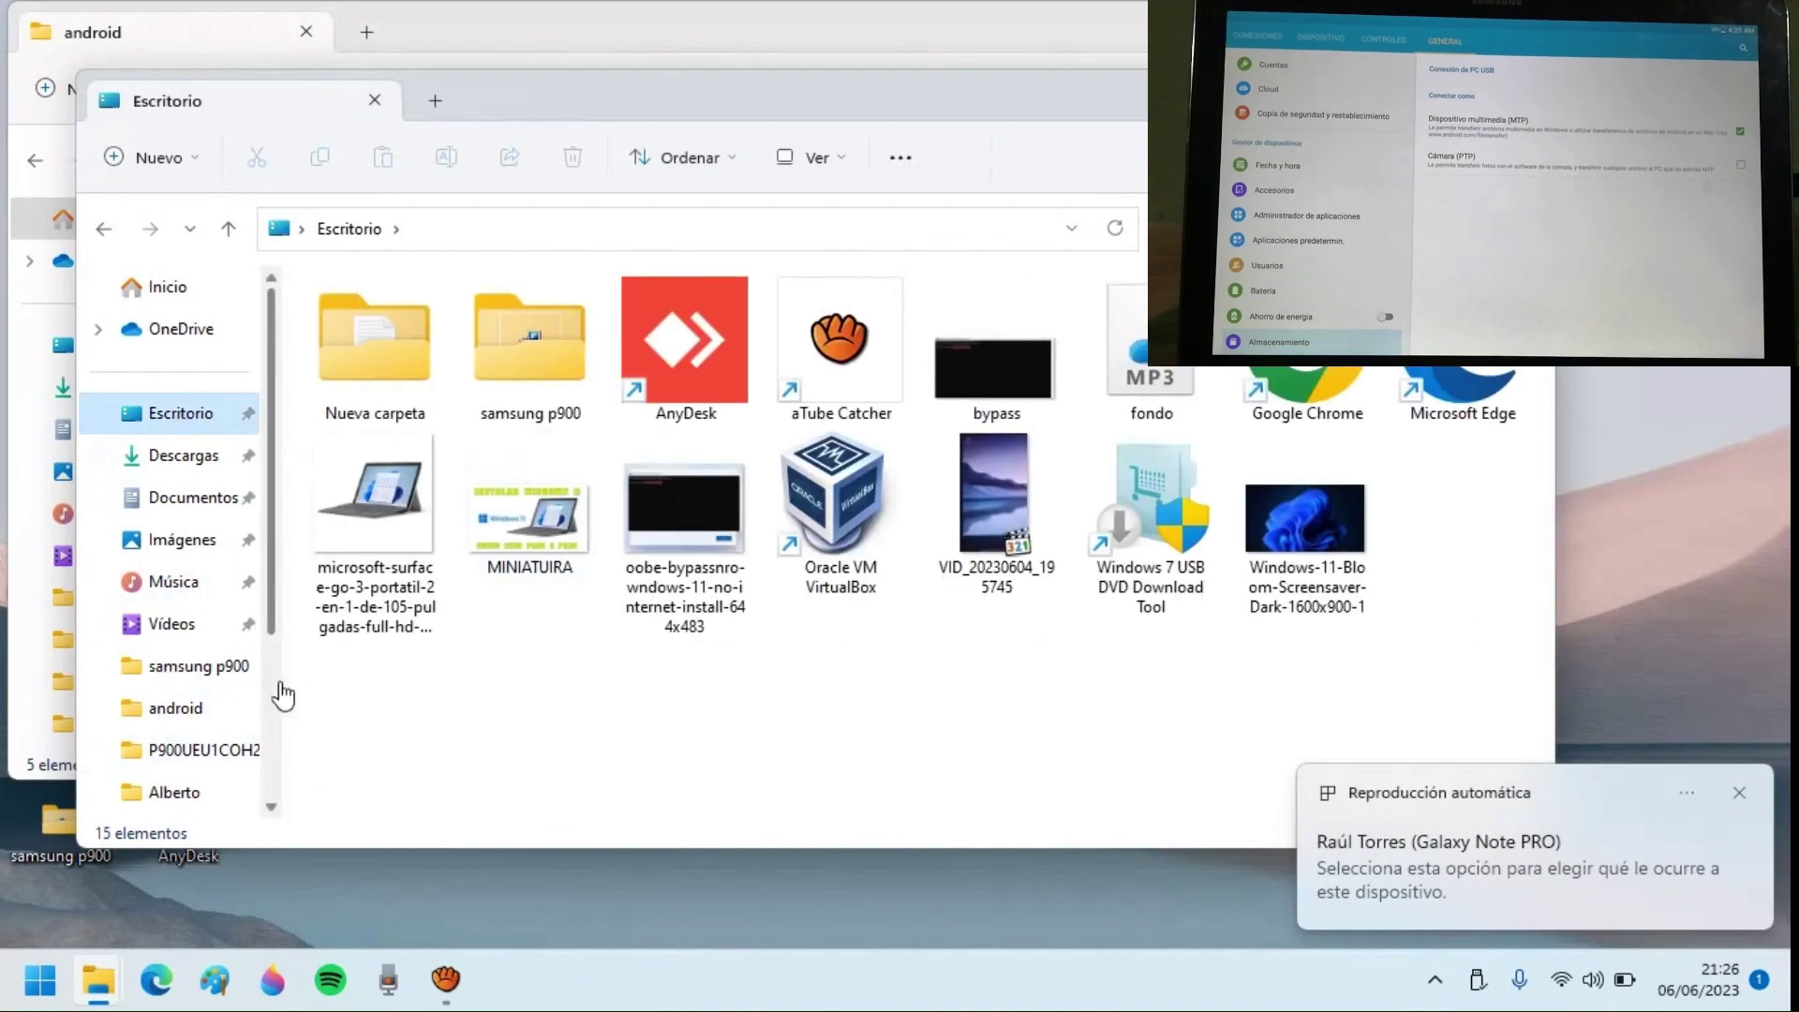
scroll(282, 709, down, 2)
click(229, 626)
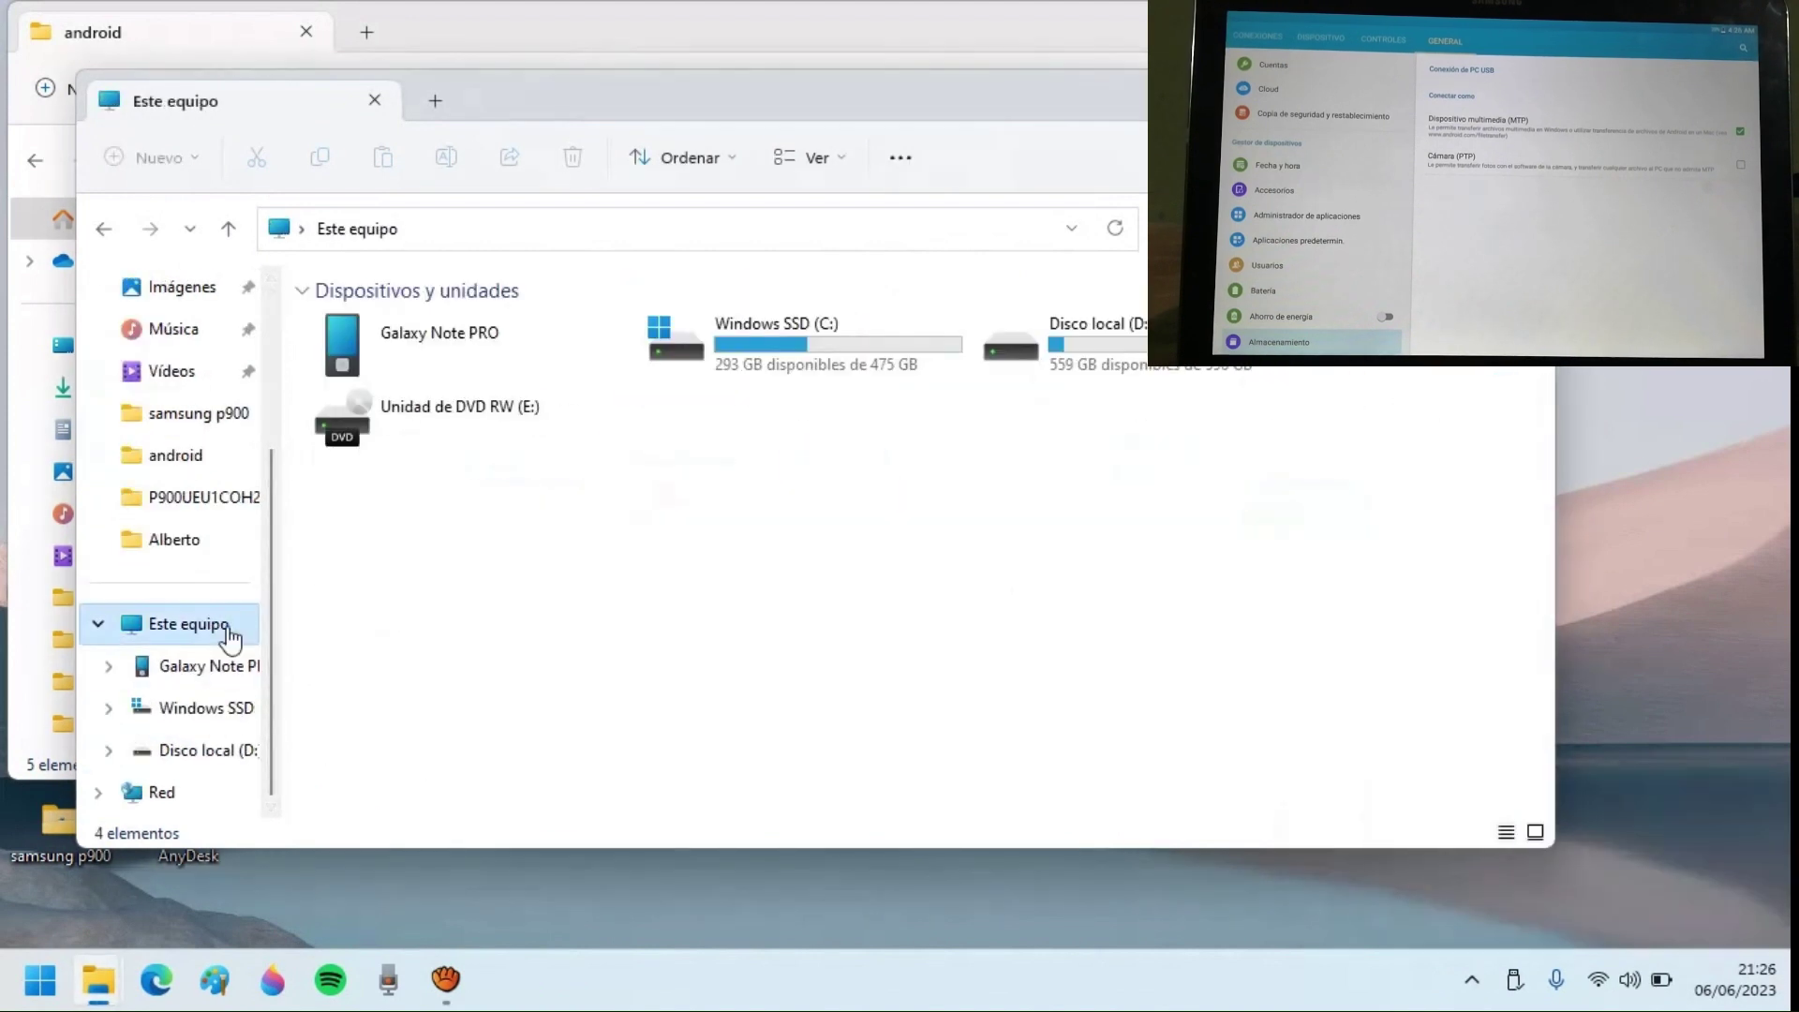
double_click(436, 347)
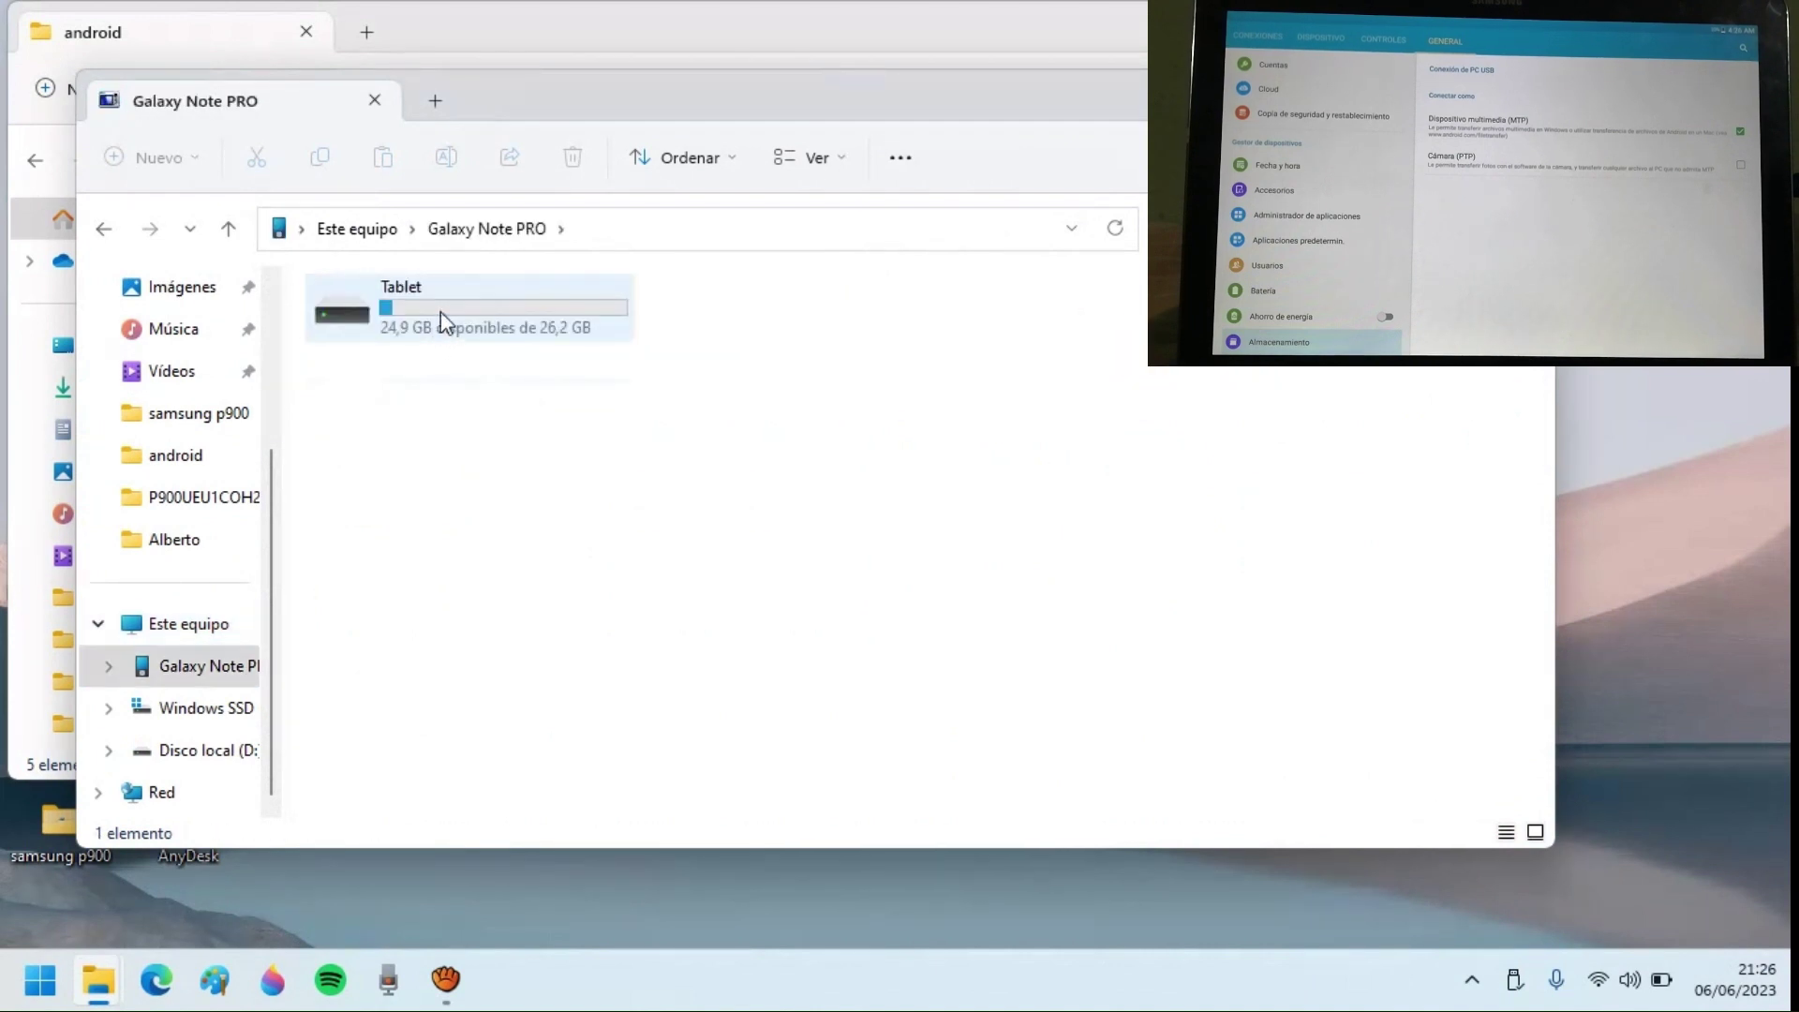
double_click(442, 323)
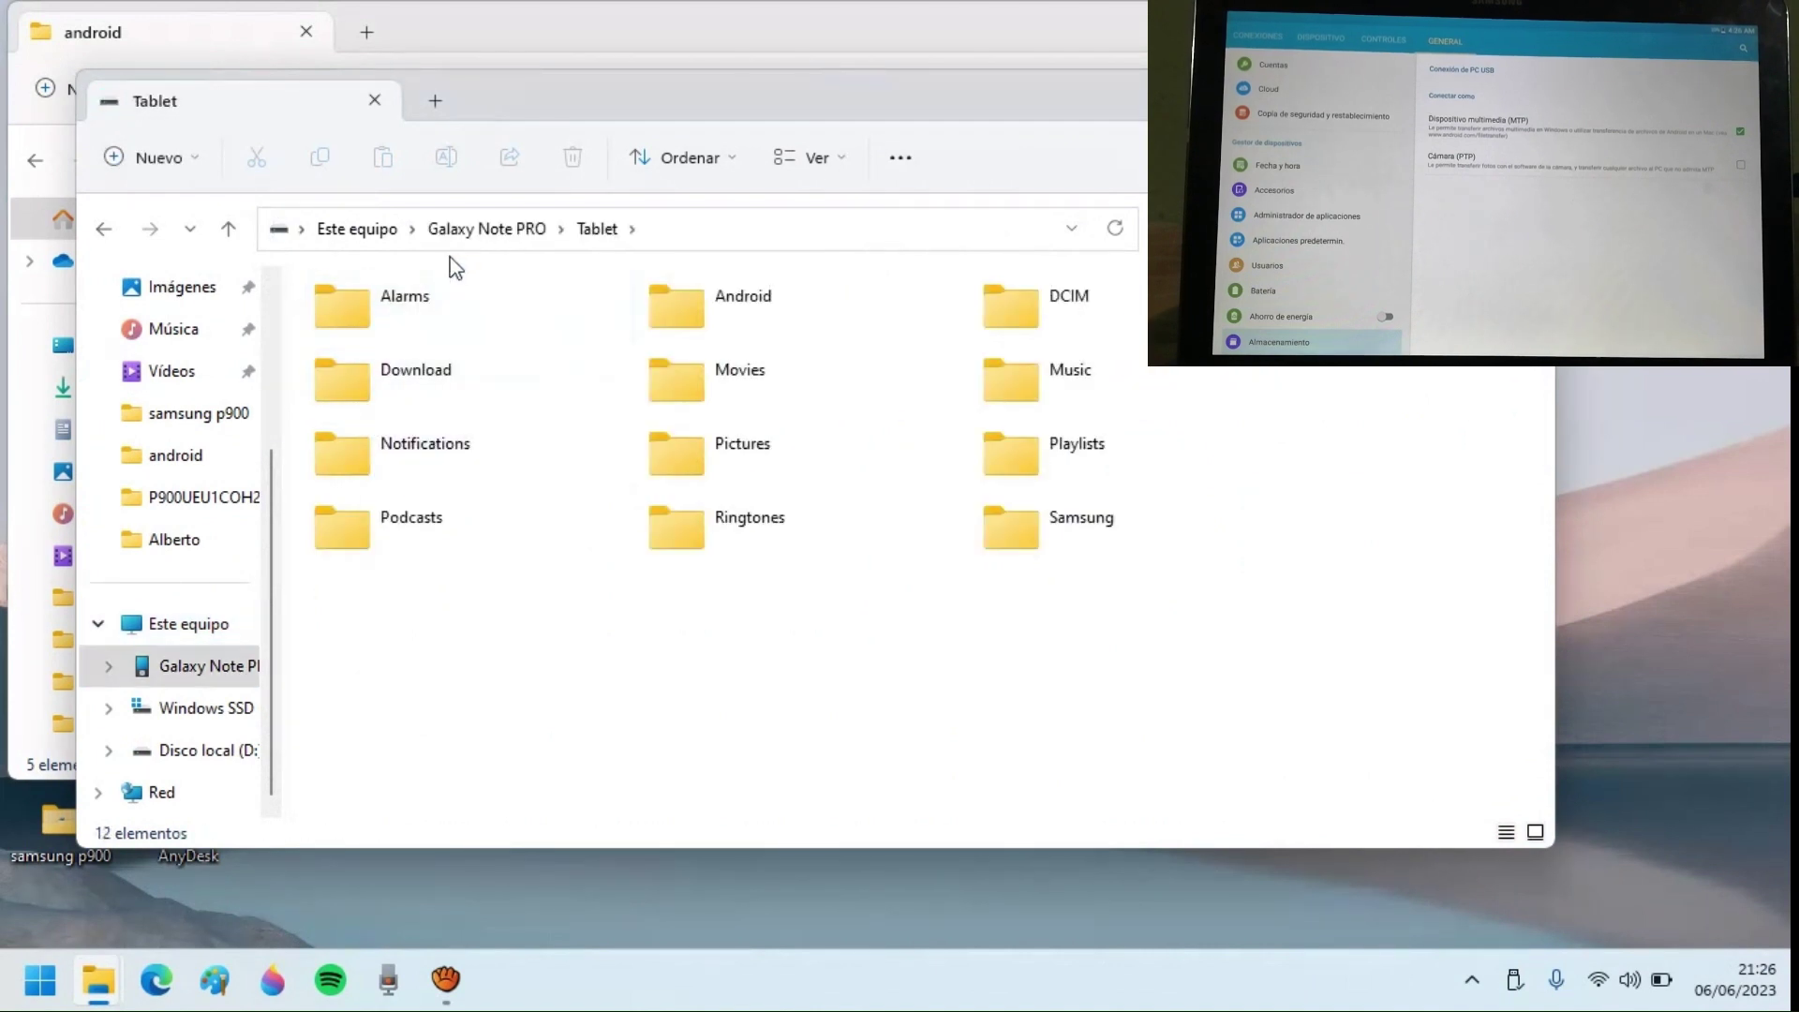
double_click(414, 386)
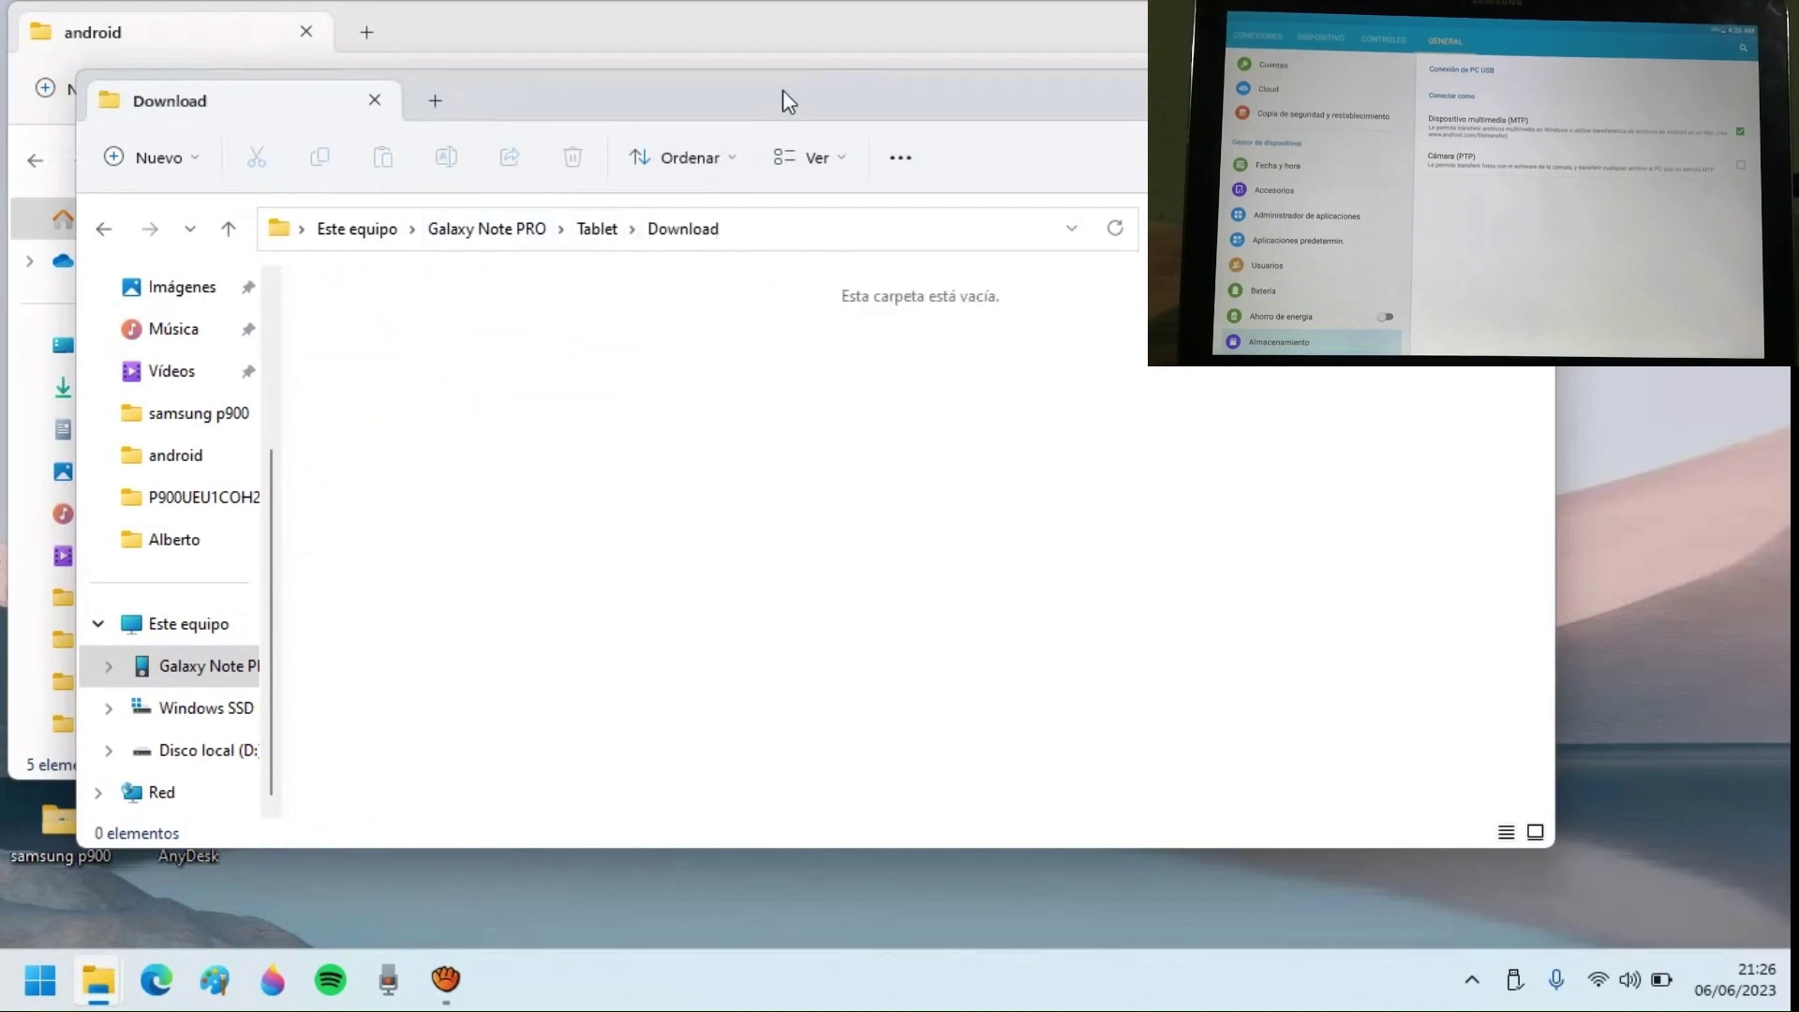
Copy the lineage-14.1-20220107-UNOFFICIAL-v1a3g and open_gapps-arm-7.1-micro-20220215 archives from the android folder into the tablet's Download folder
drag(783, 90, 1192, 371)
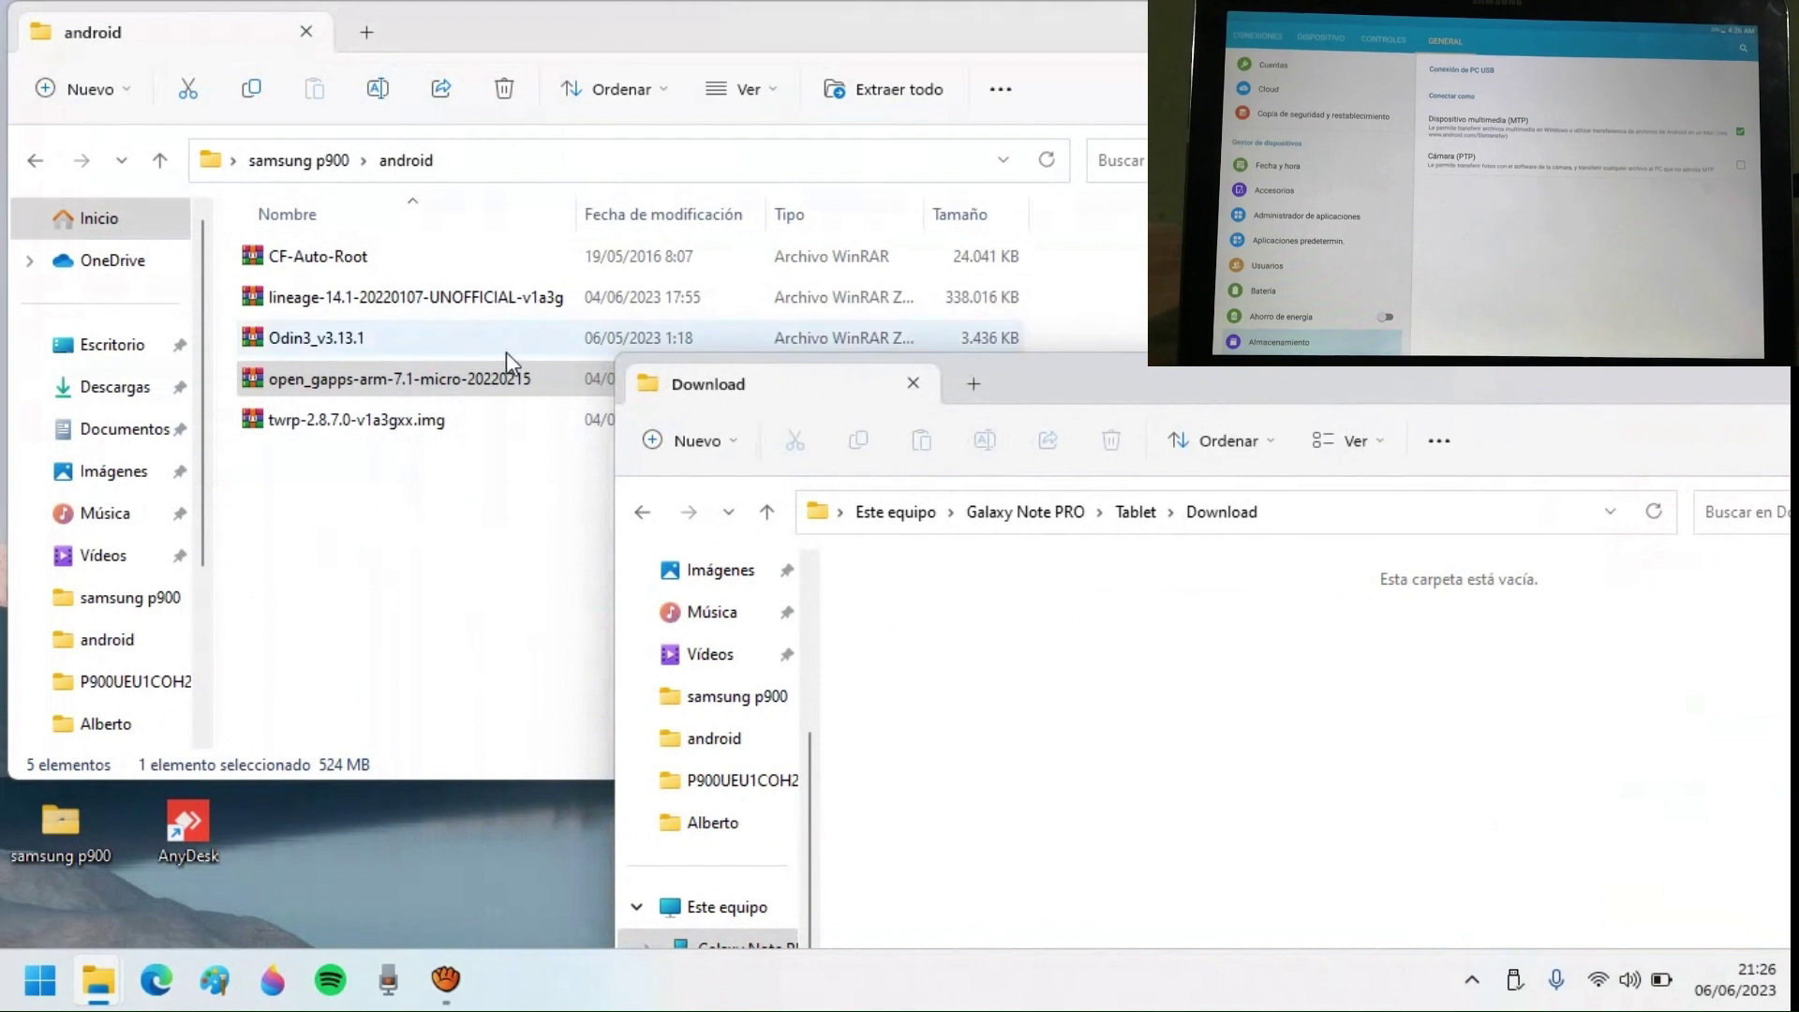
click(448, 378)
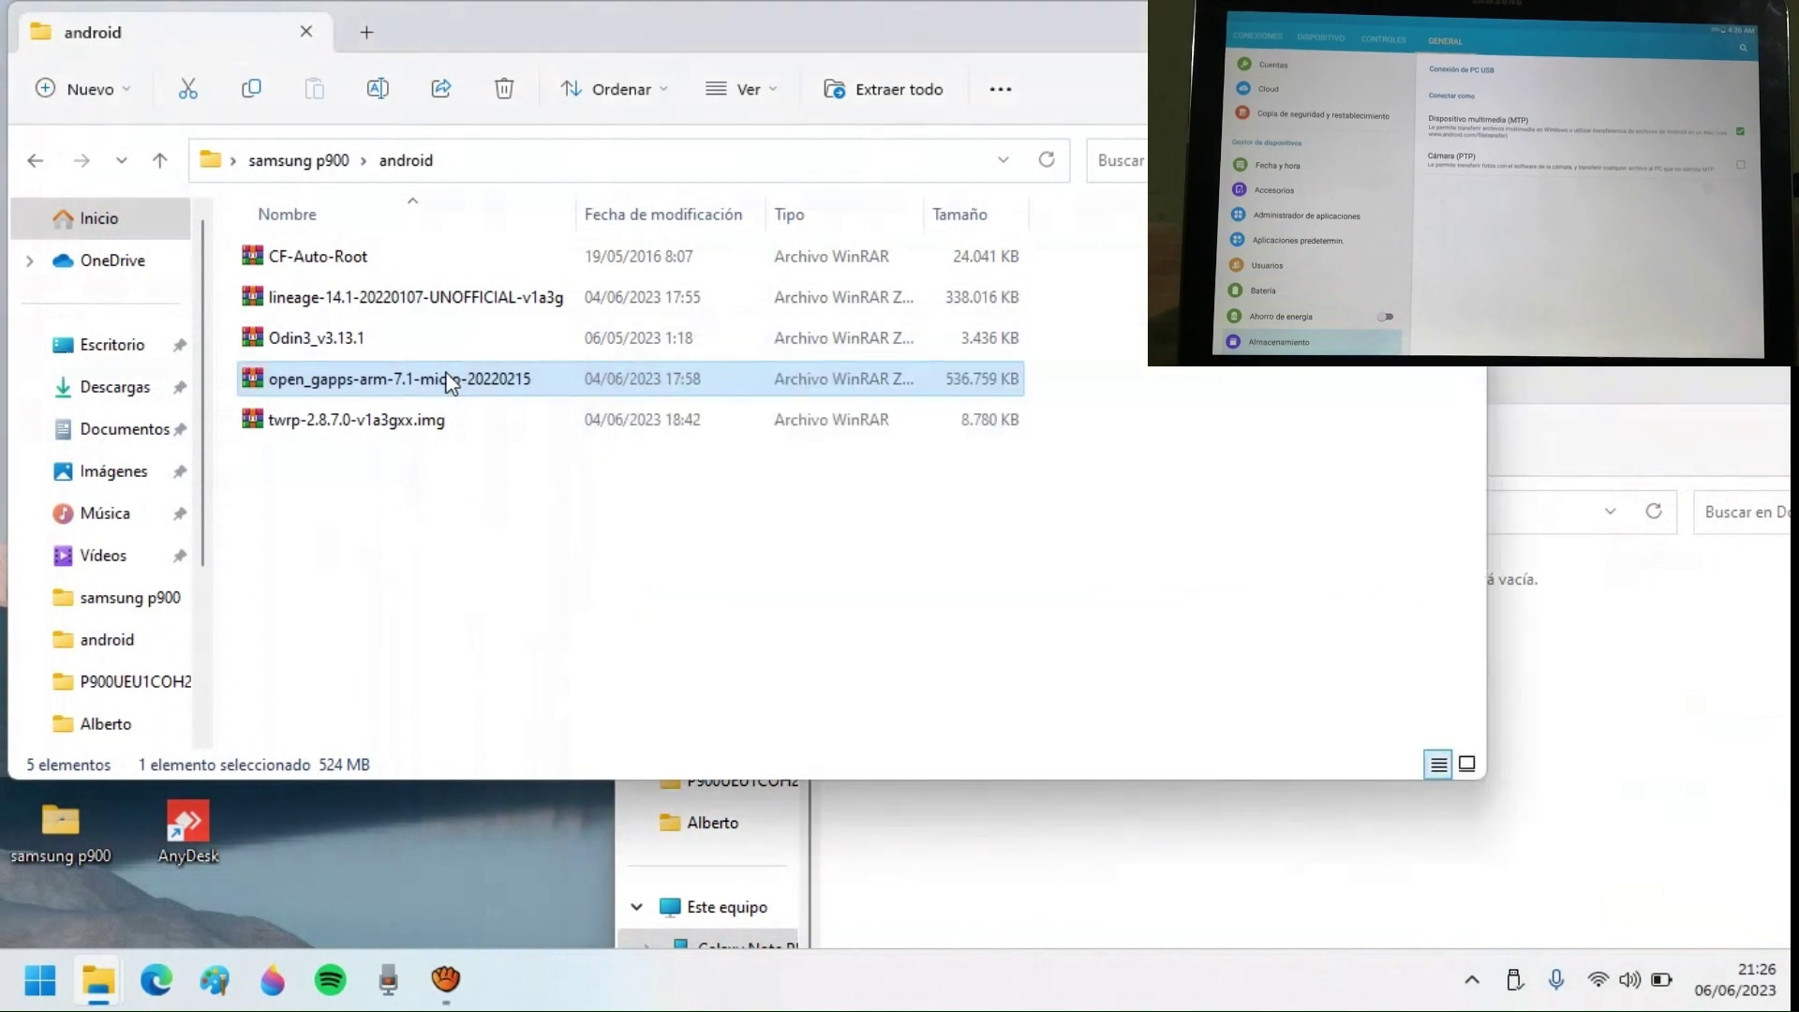
ctrl+click(353, 298)
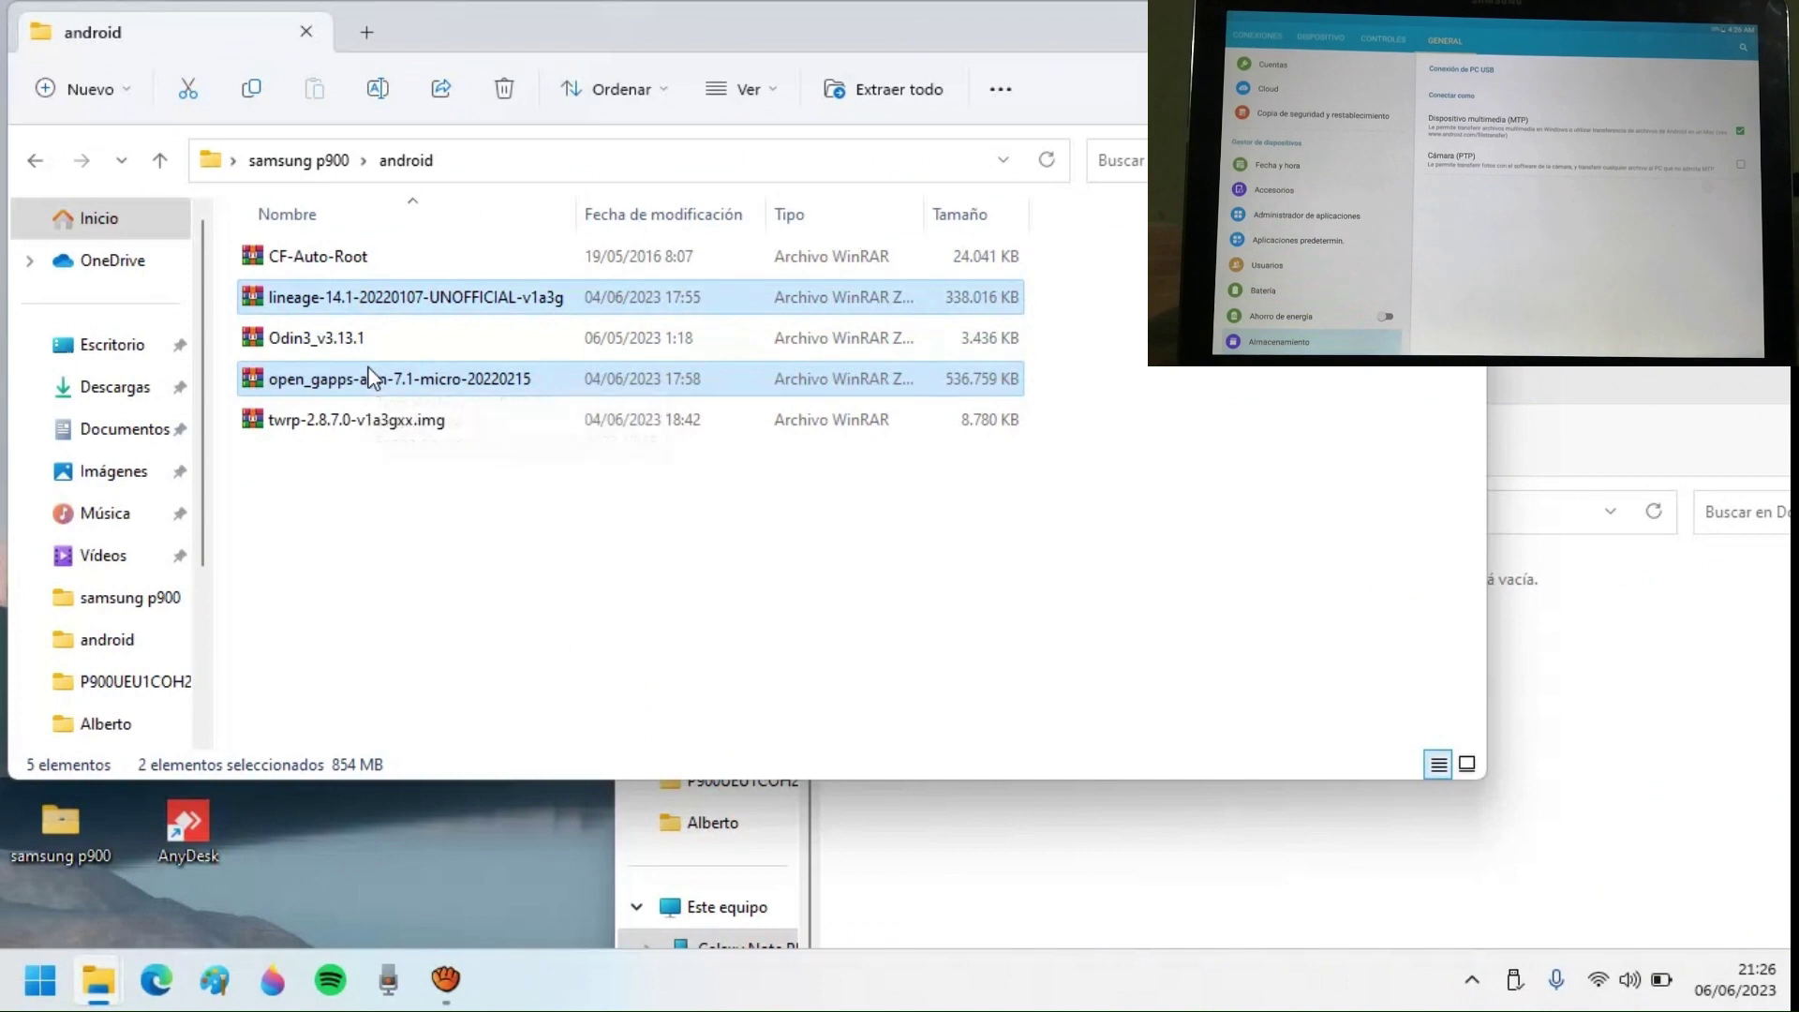
click(1113, 817)
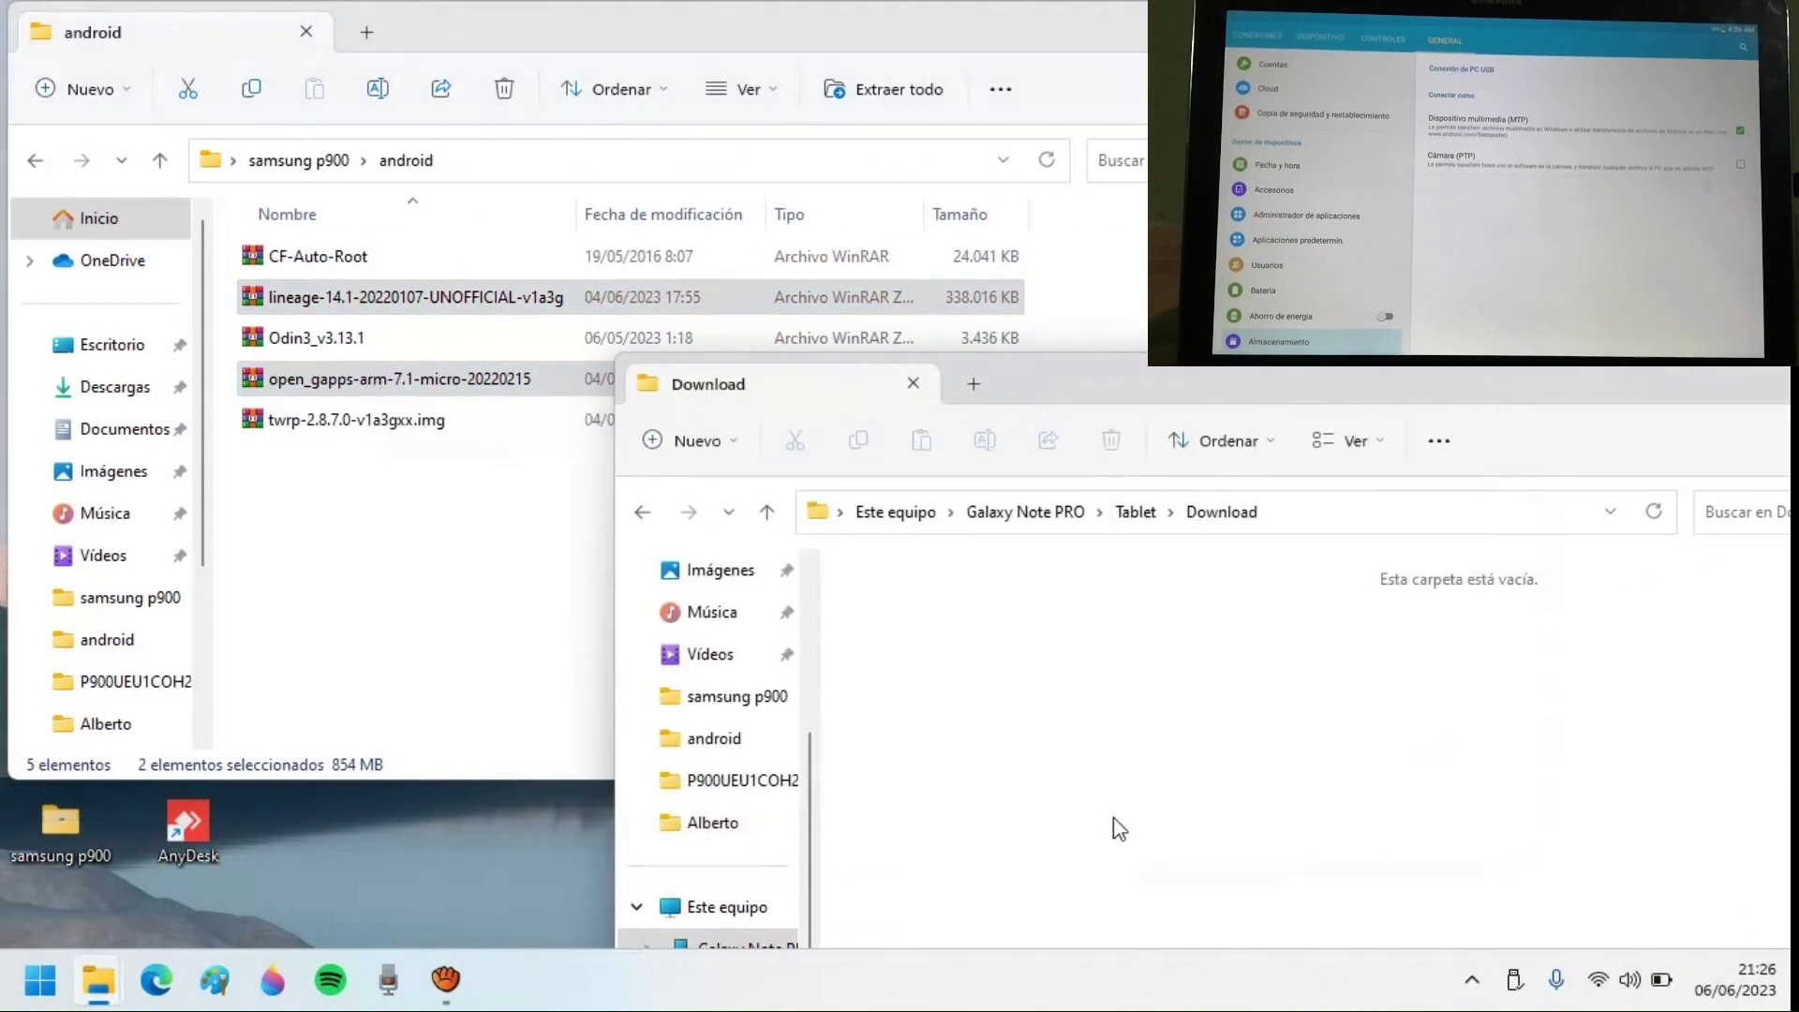
key(ctrl+v)
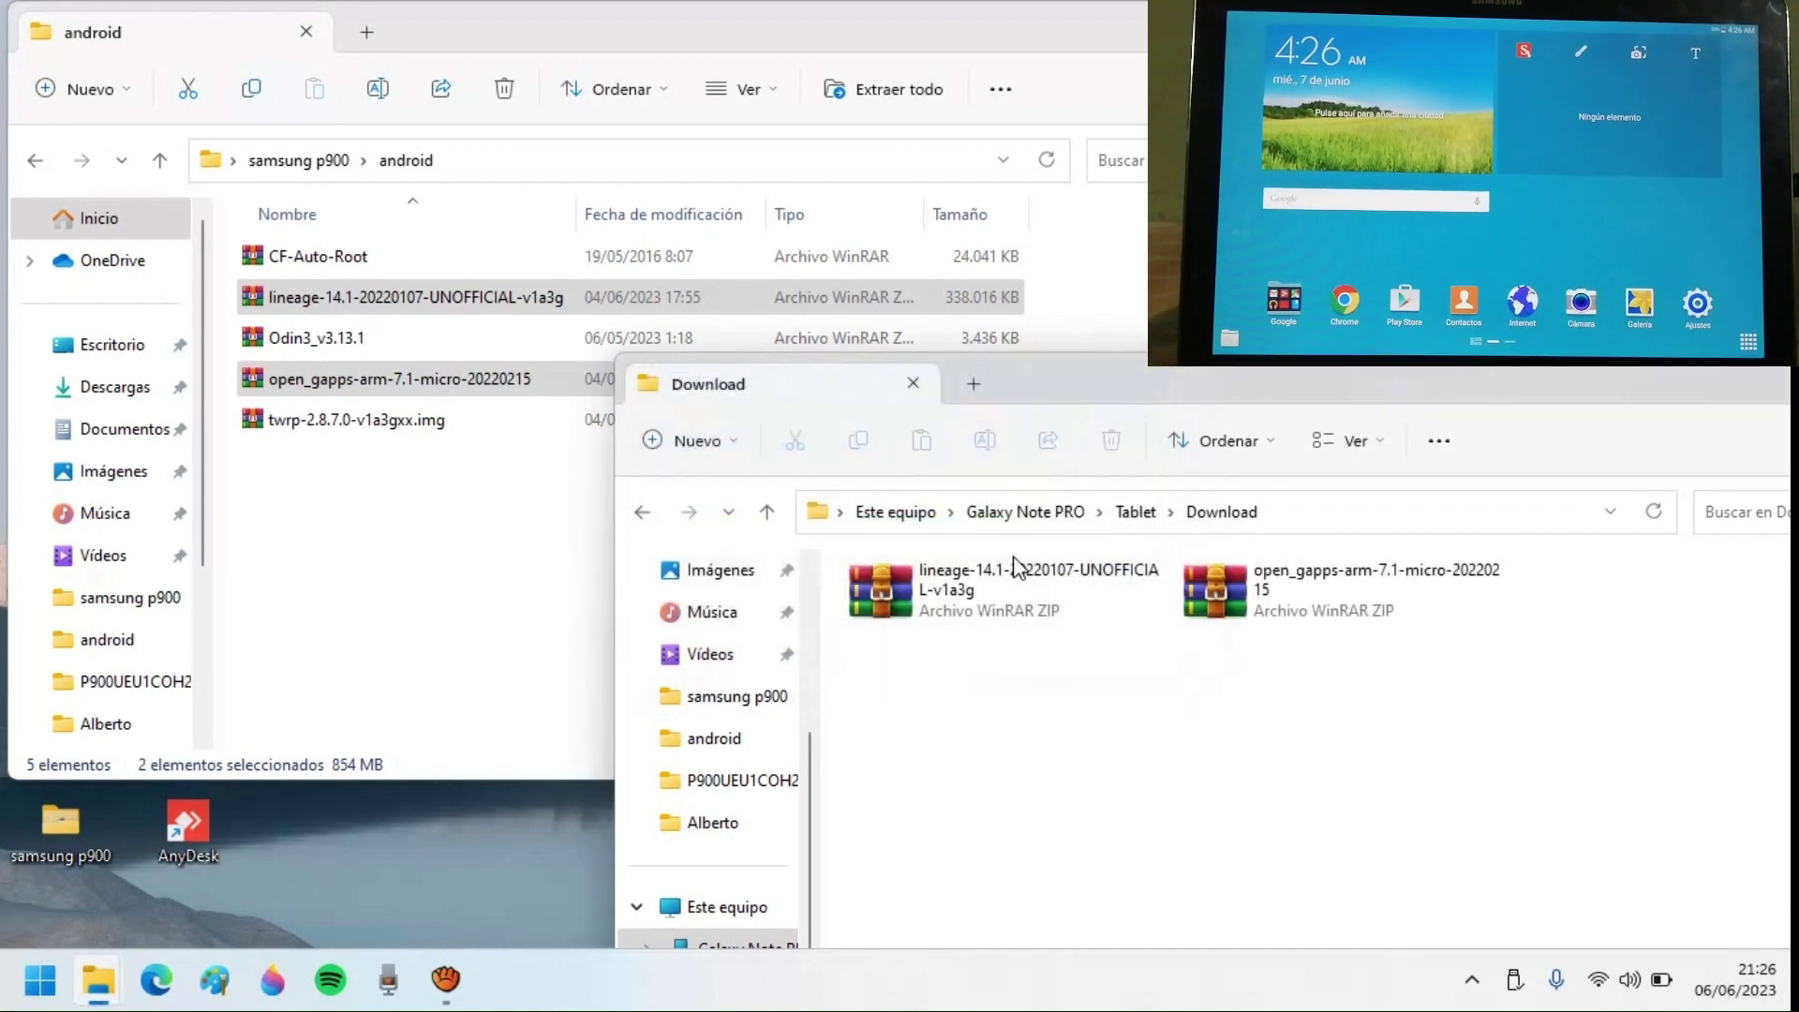
Close the File Explorer windows showing the tablet's Download folder and the android folder
drag(1103, 379, 691, 226)
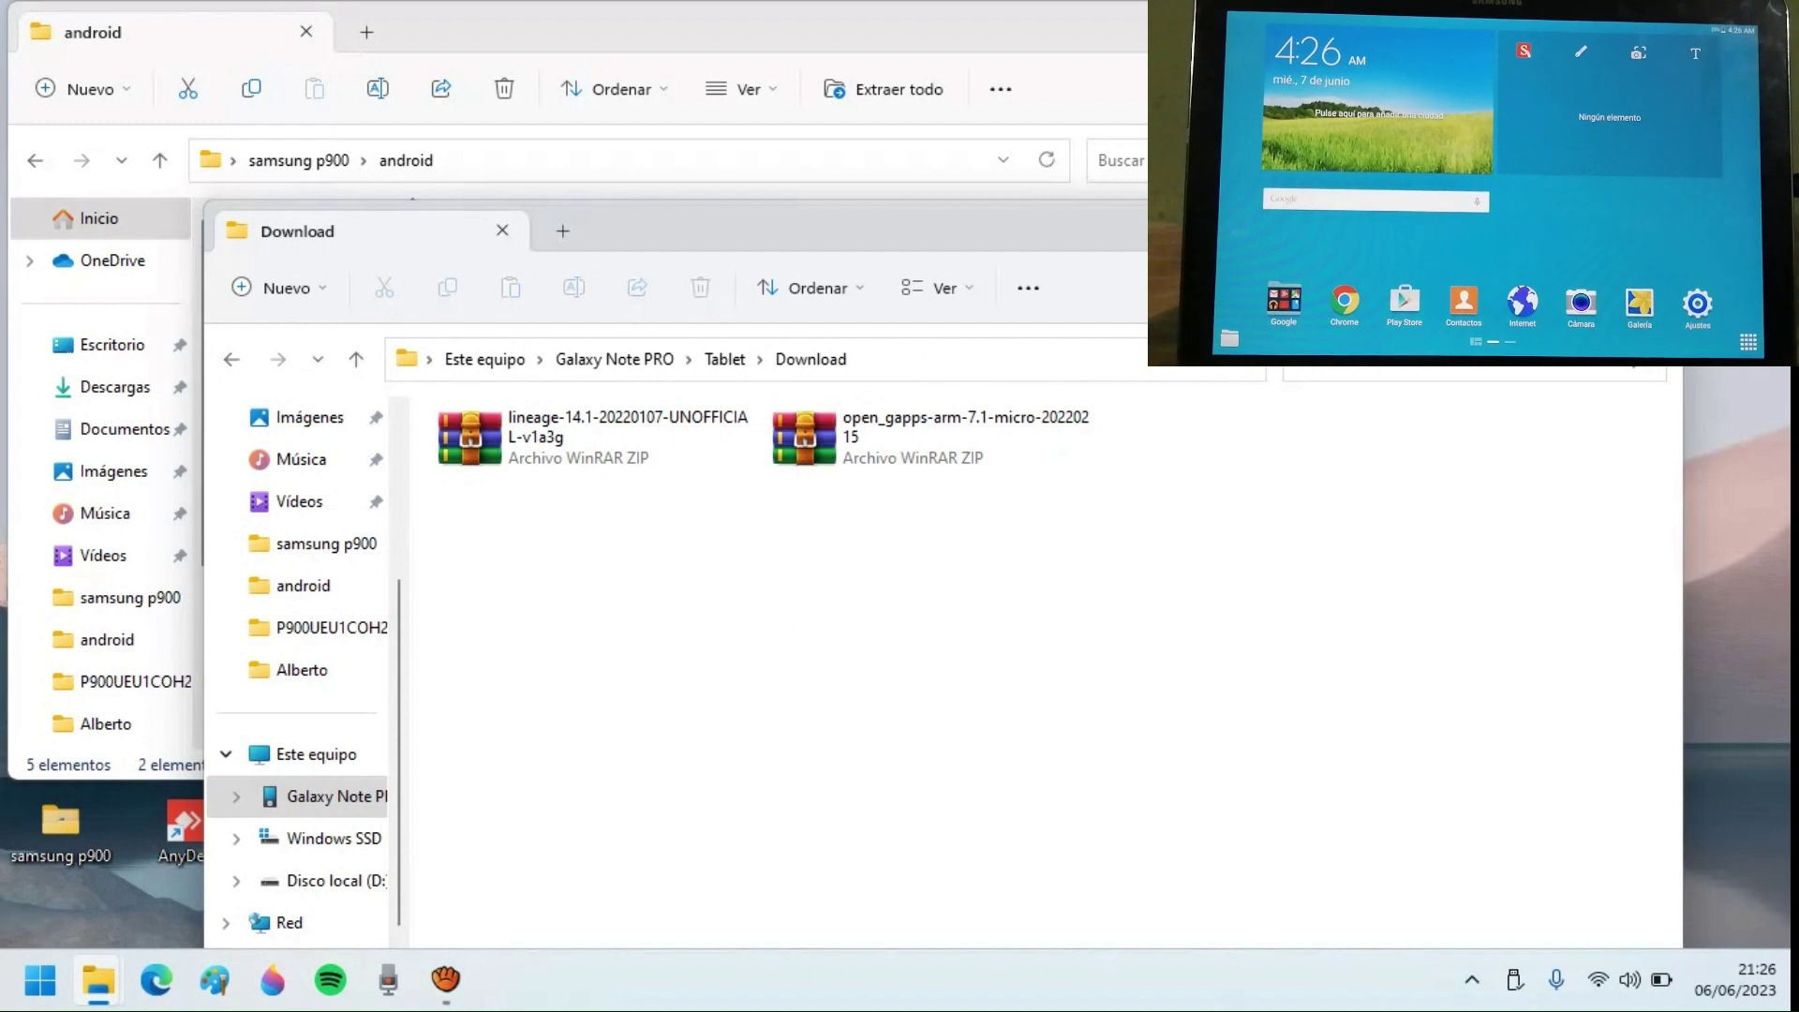
key(alt+F4)
click(682, 582)
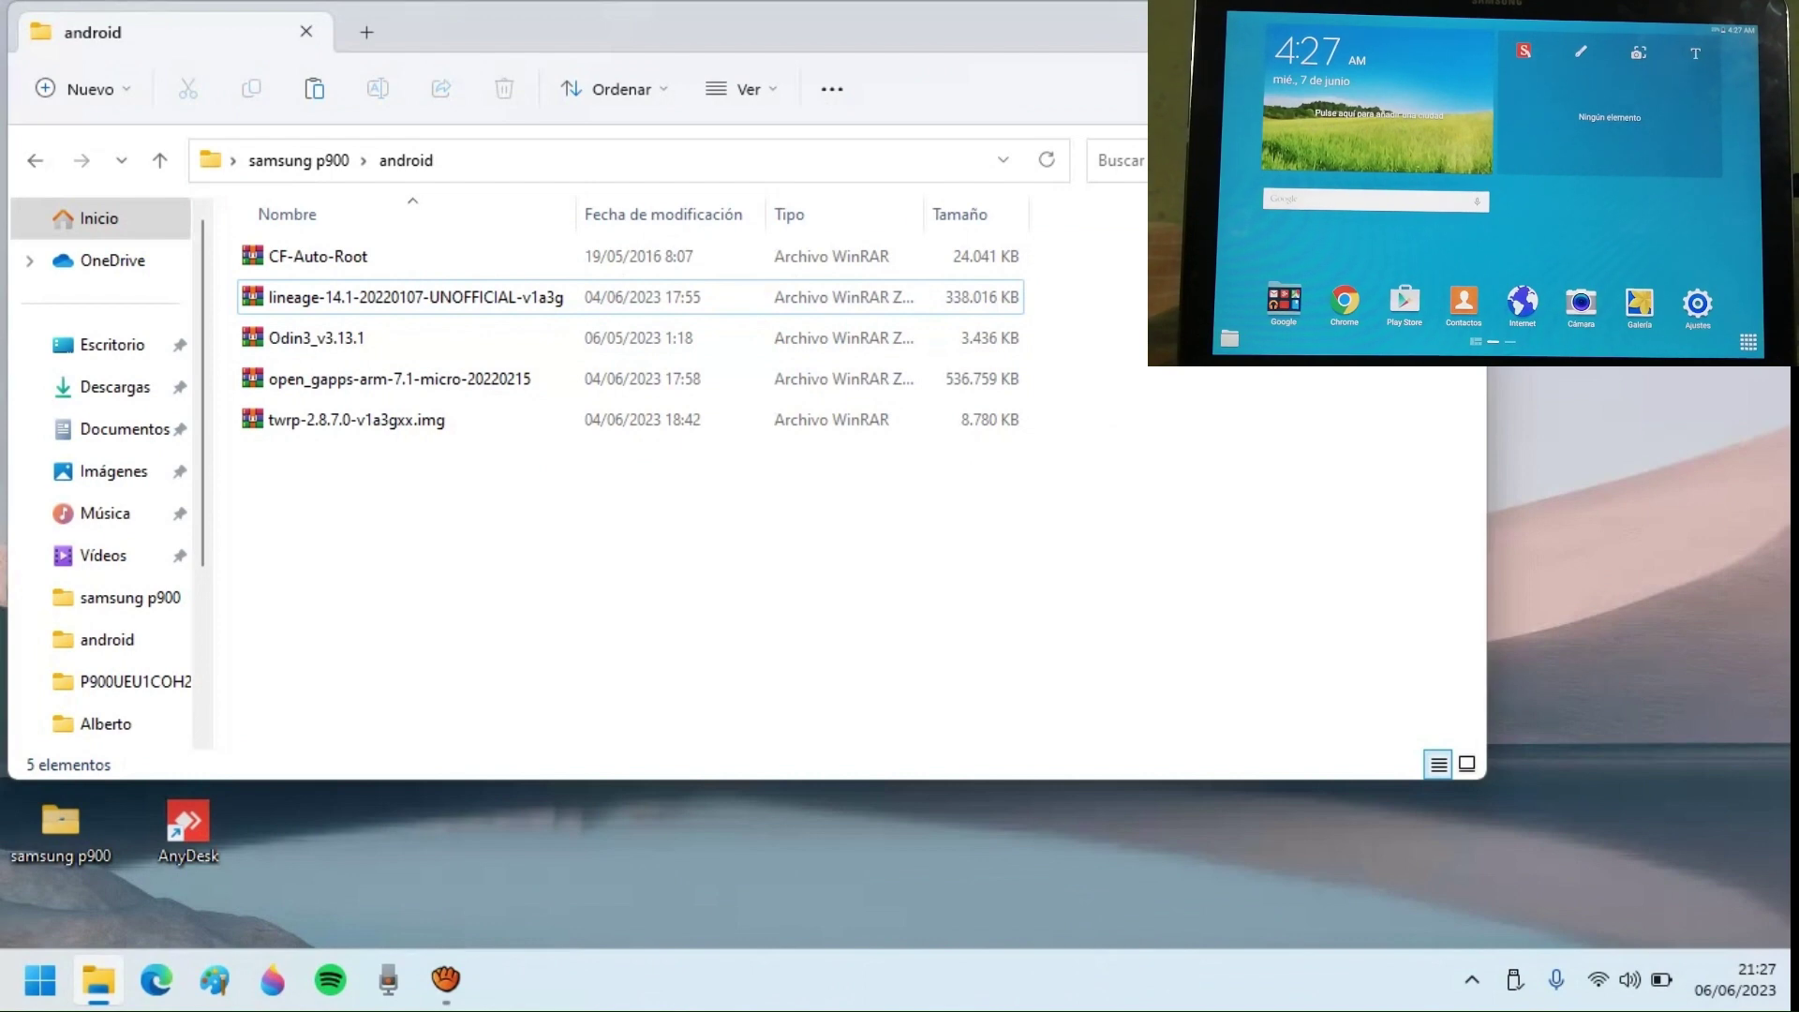
key(alt+F4)
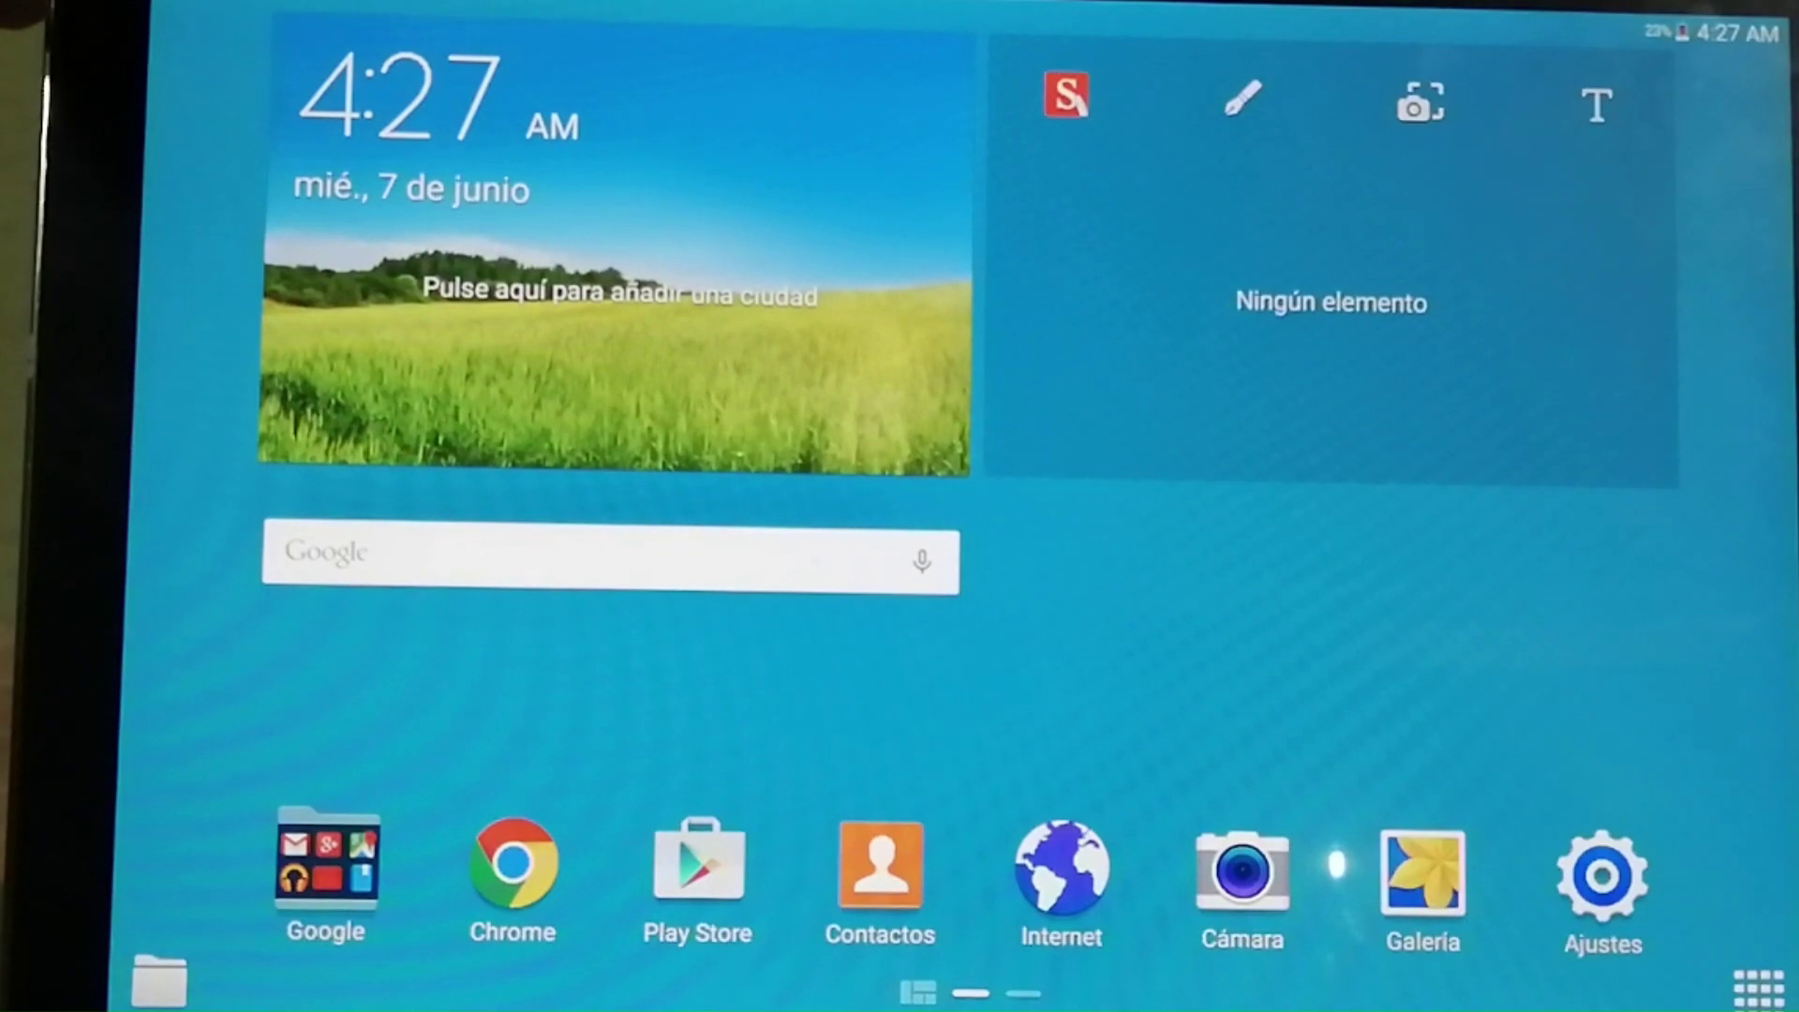
Power off the Galaxy Note PRO tablet and confirm the shutdown
key(XF86PowerOff)
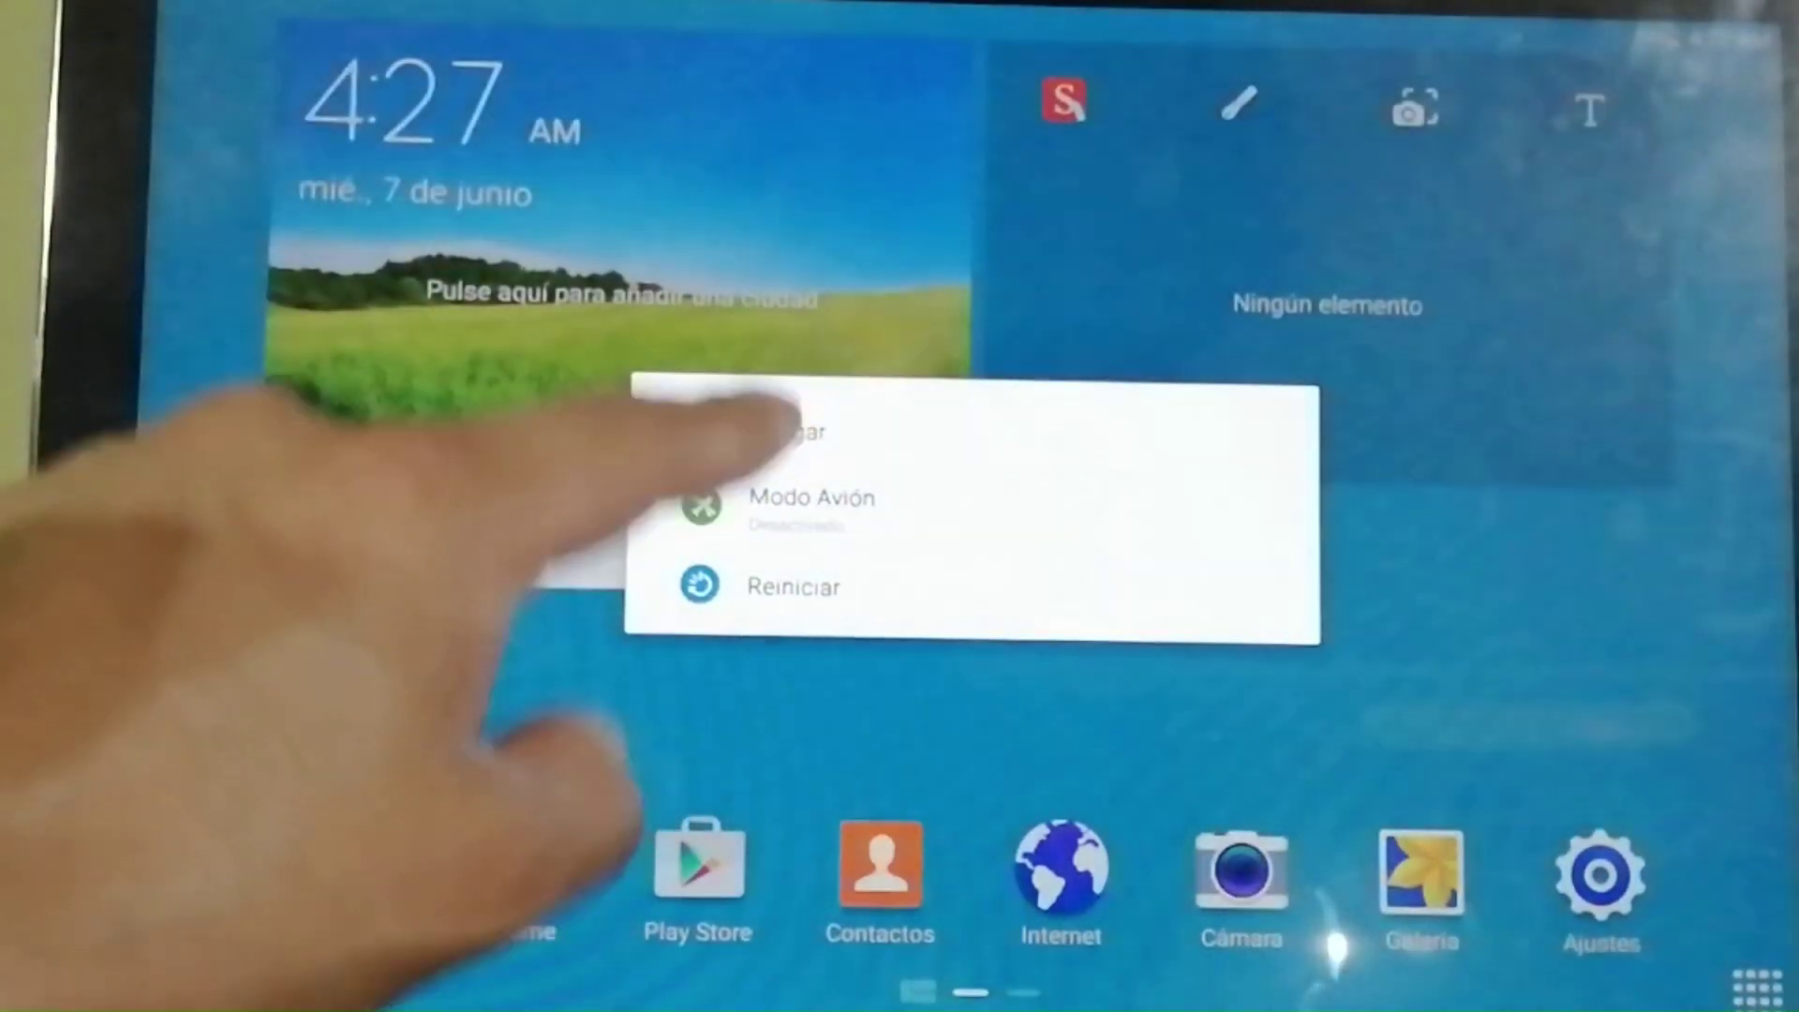
click(806, 417)
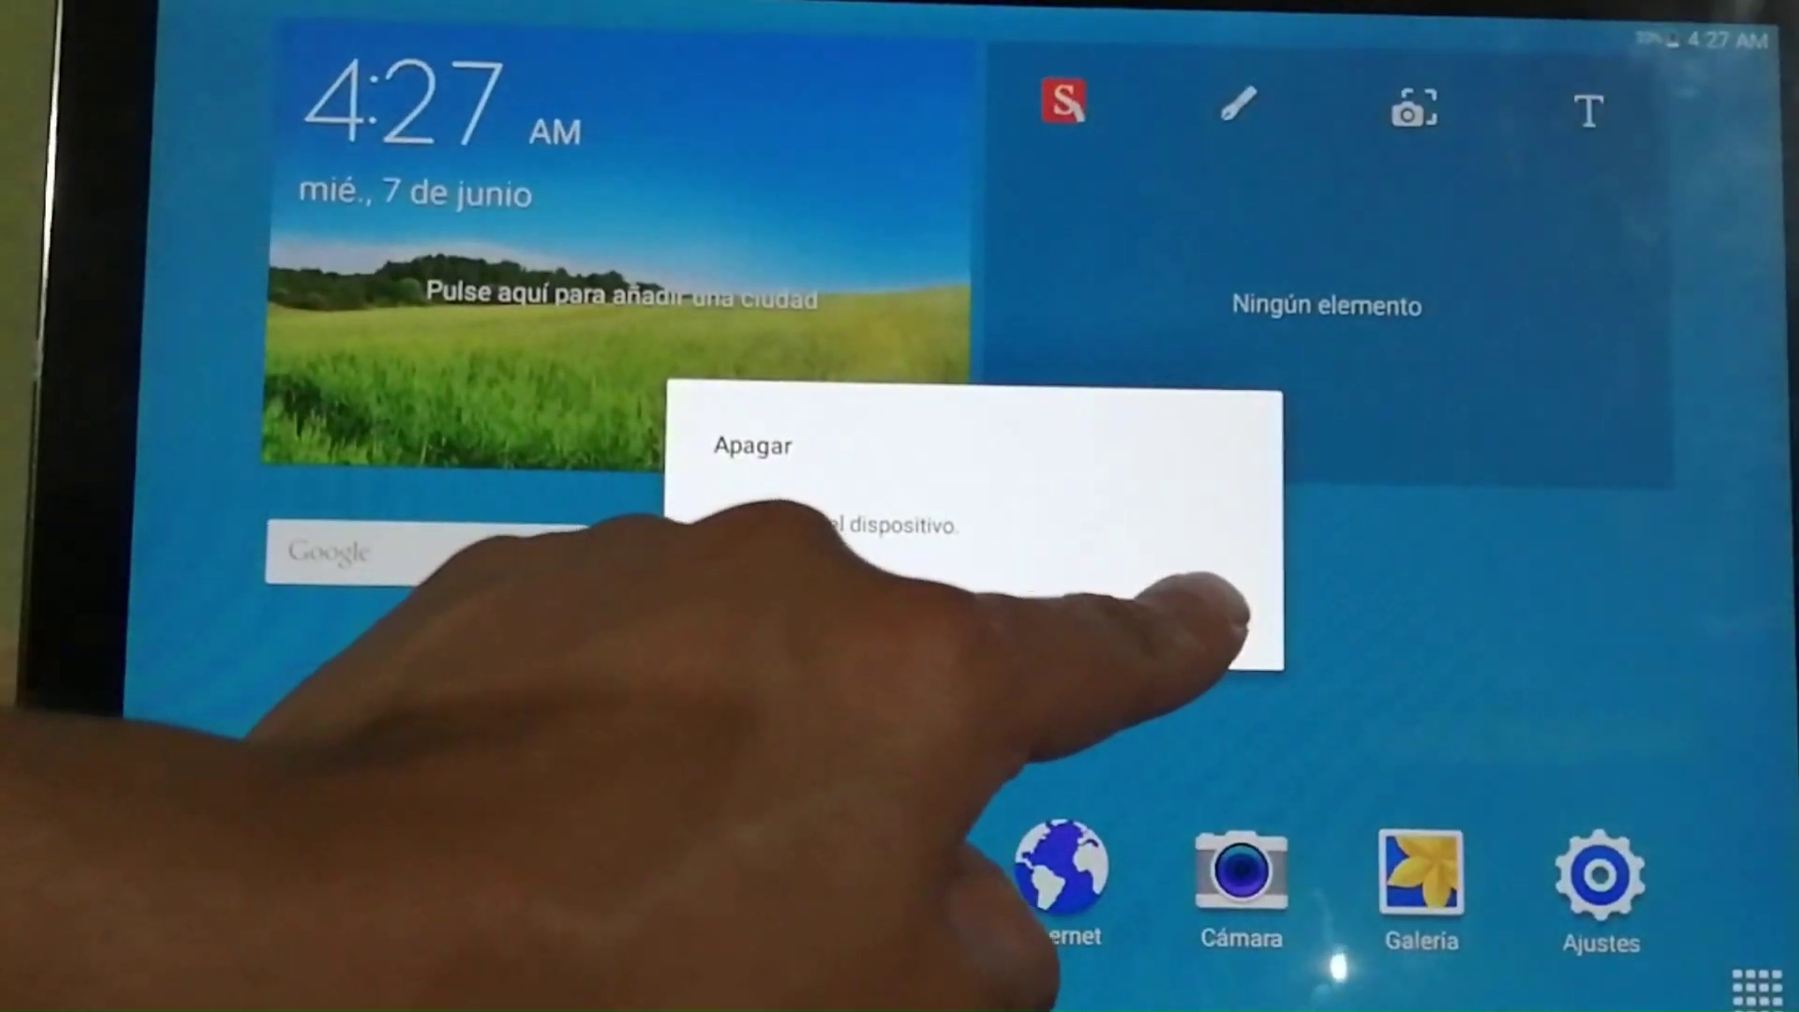
click(1209, 632)
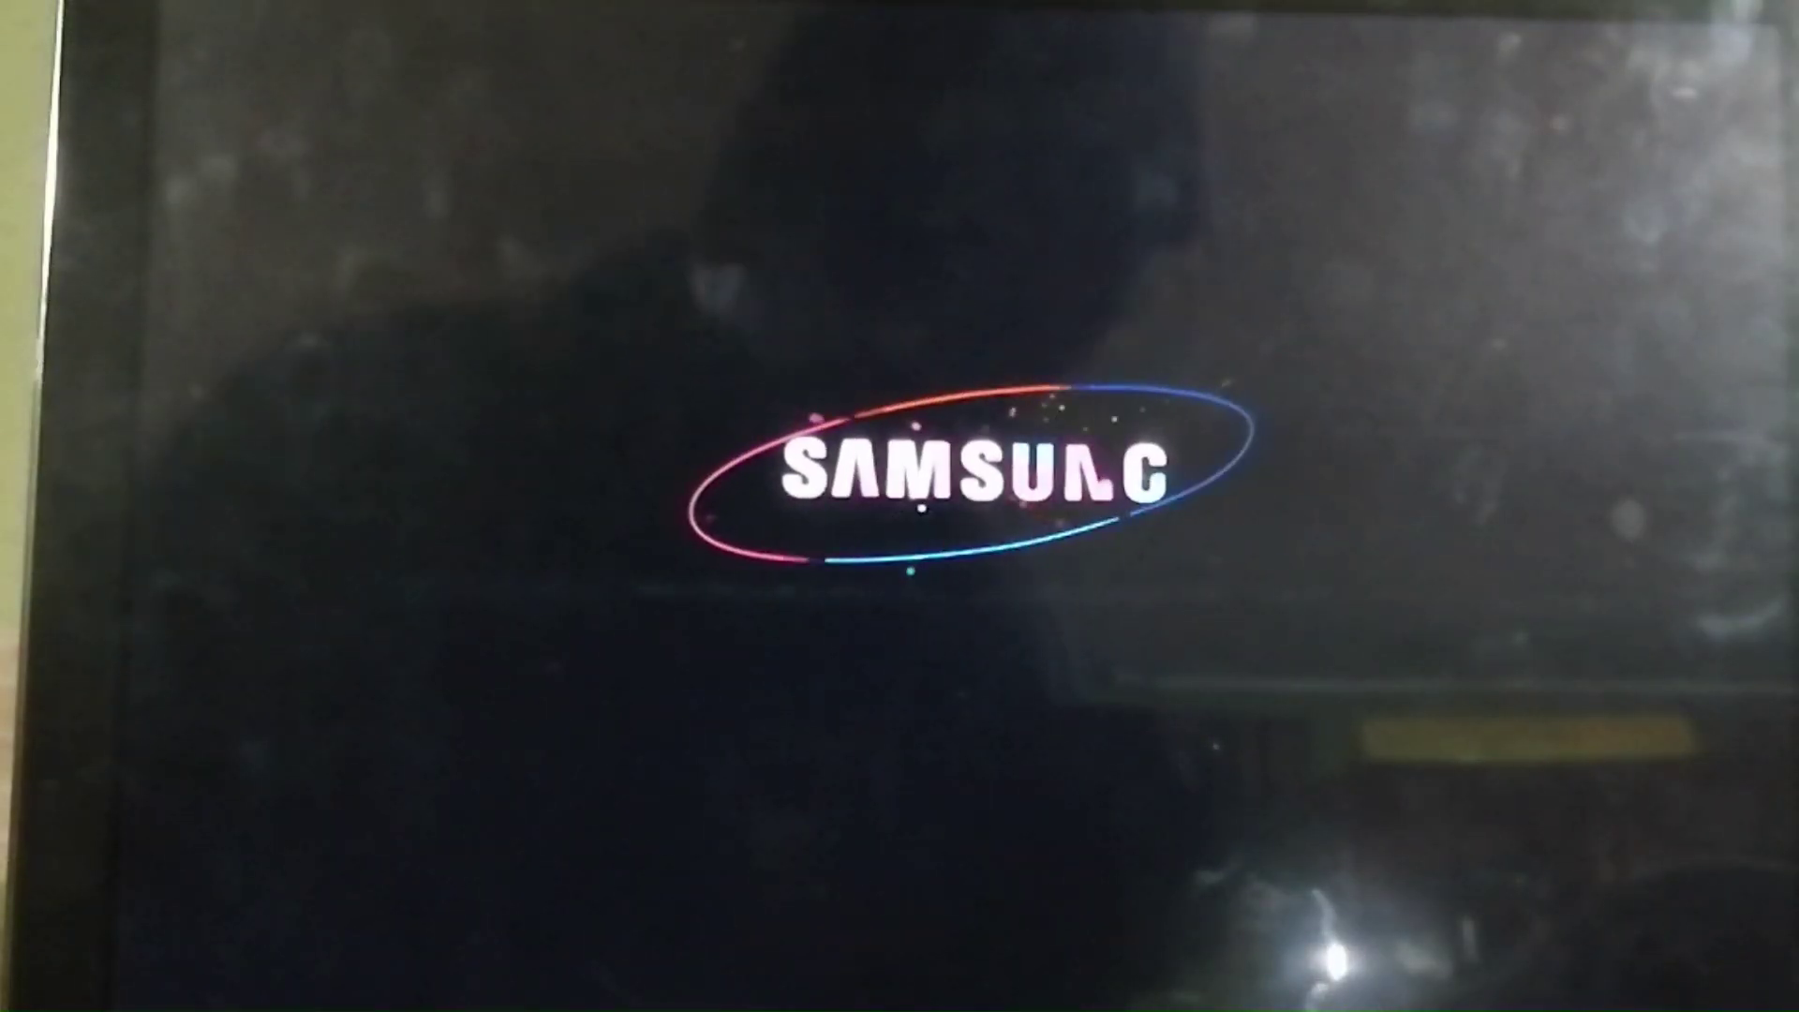